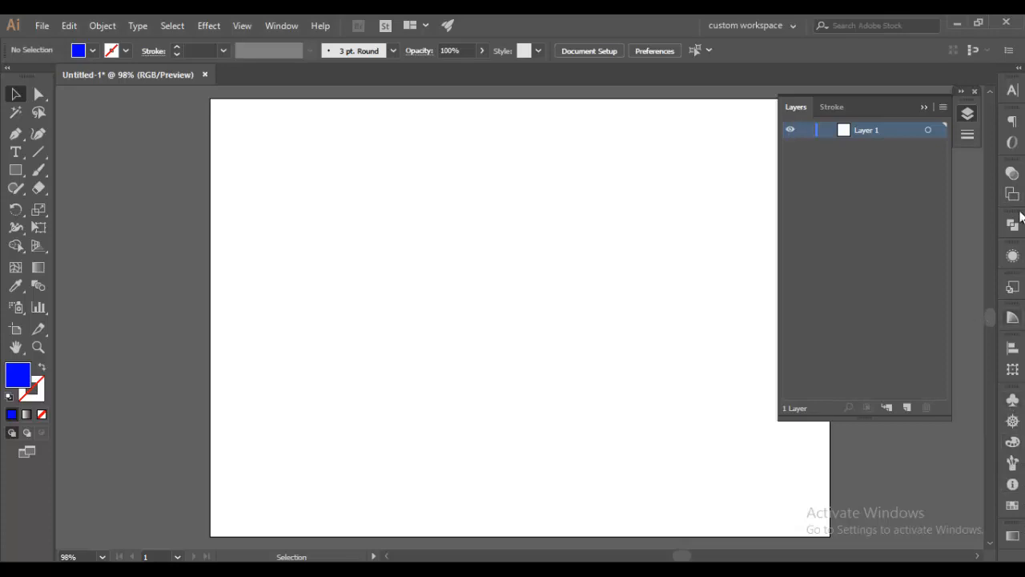
# - Dock the floating Layers and Stroke panel group as a new column beside the existing panel dock and expand Layers
pyautogui.click(960, 92)
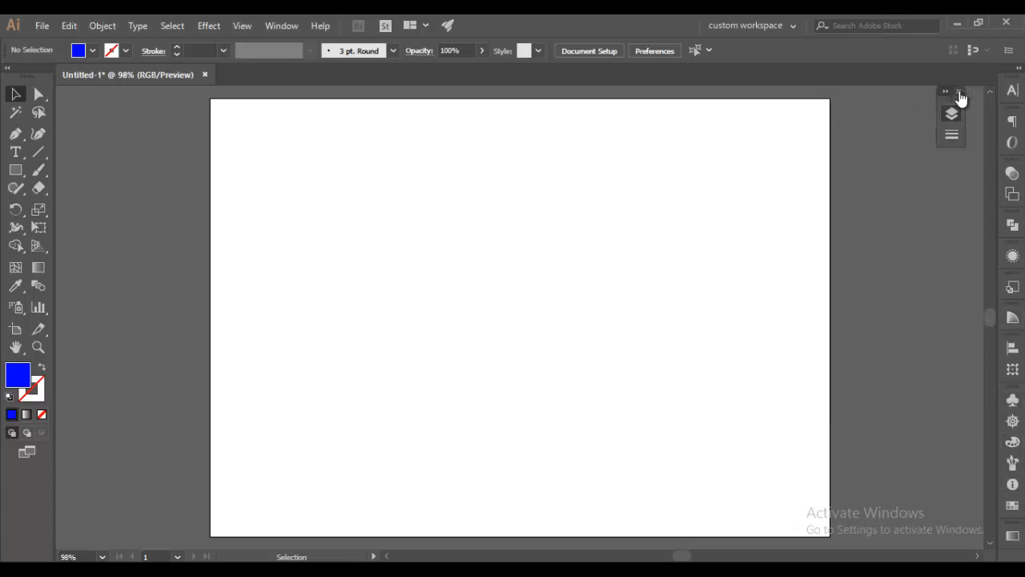
pyautogui.moveTo(1021, 96); pyautogui.dragTo(840, 101)
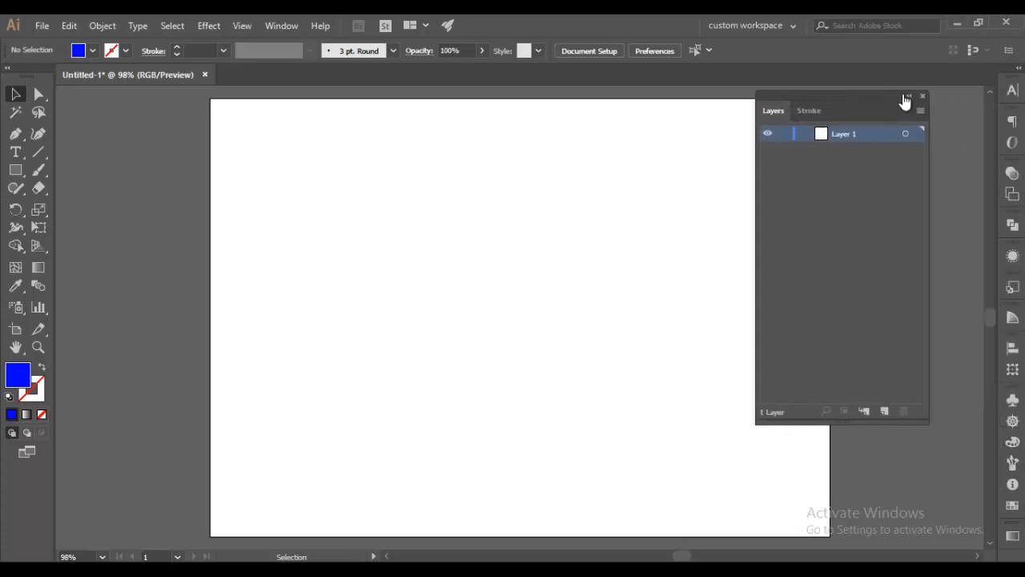
pyautogui.click(904, 97)
pyautogui.moveTo(769, 103); pyautogui.dragTo(987, 95)
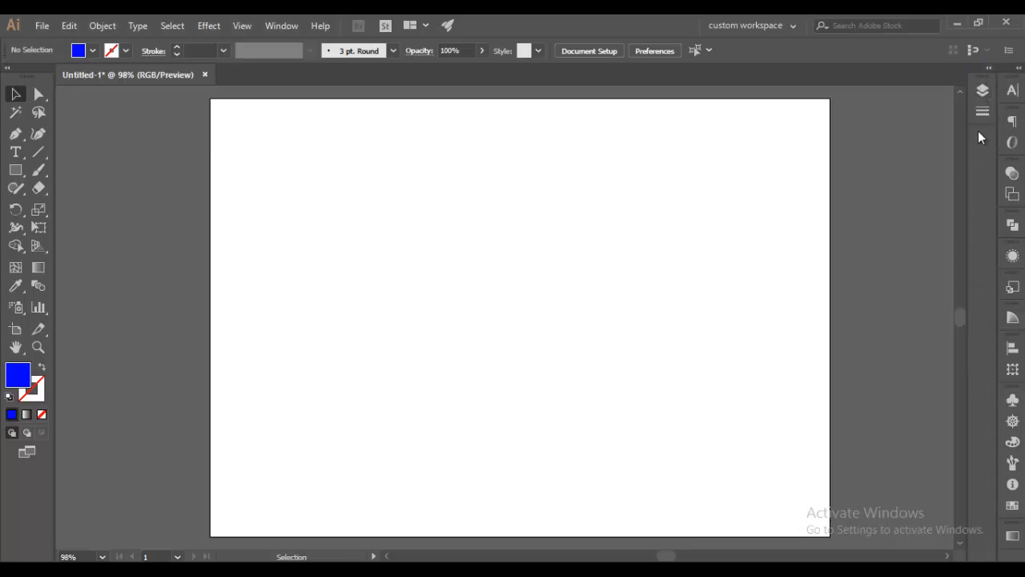
pyautogui.click(981, 90)
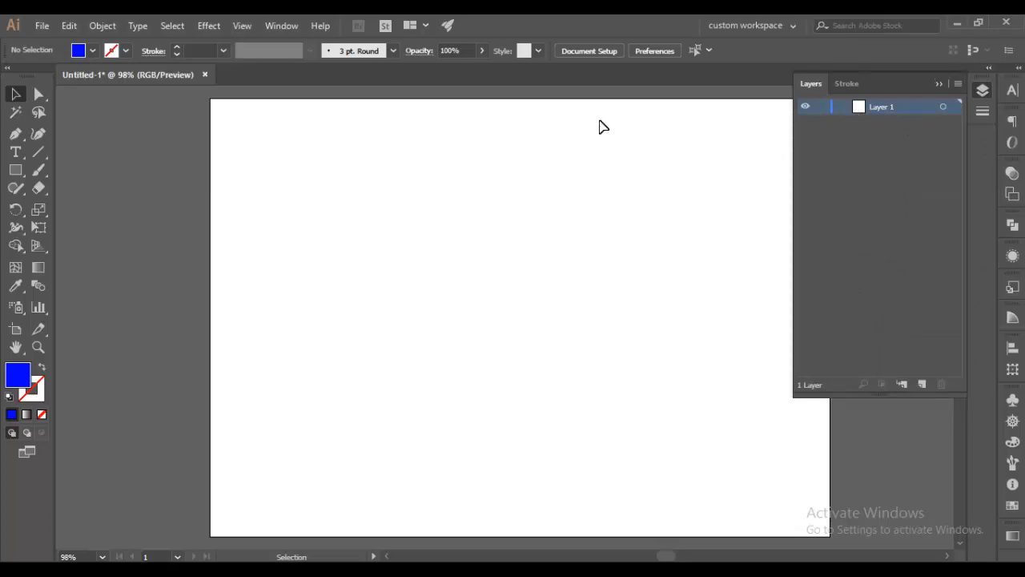
# - Toggle the visibility of the empty Layer 1 off and on several times
pyautogui.keyDown('ctrl'); pyautogui.click(806, 107); pyautogui.keyUp('ctrl')
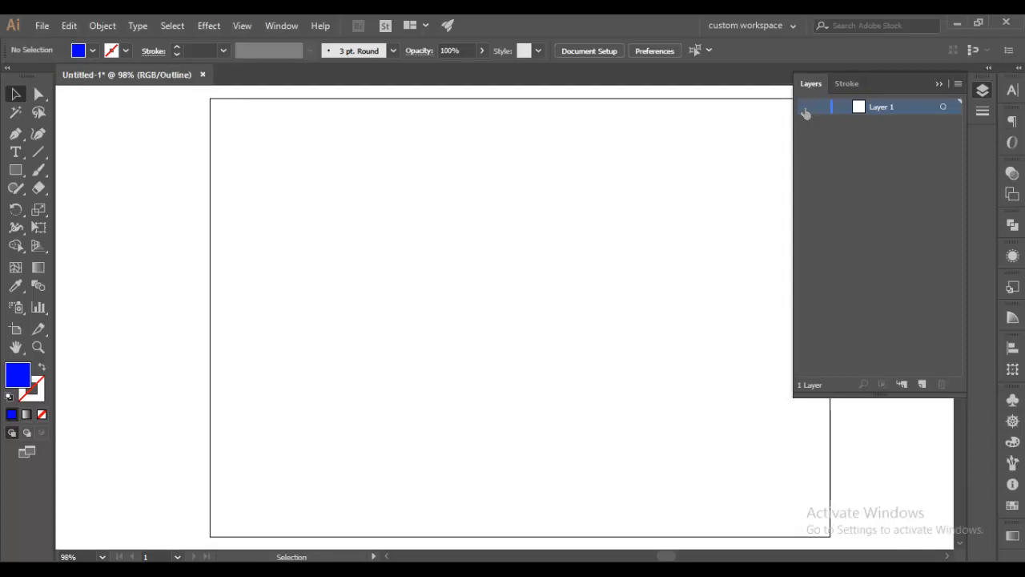
pyautogui.keyDown('ctrl'); pyautogui.click(805, 107); pyautogui.keyUp('ctrl')
pyautogui.keyDown('ctrl'); pyautogui.click(806, 107); pyautogui.keyUp('ctrl')
pyautogui.keyDown('ctrl'); pyautogui.click(805, 106); pyautogui.keyUp('ctrl')
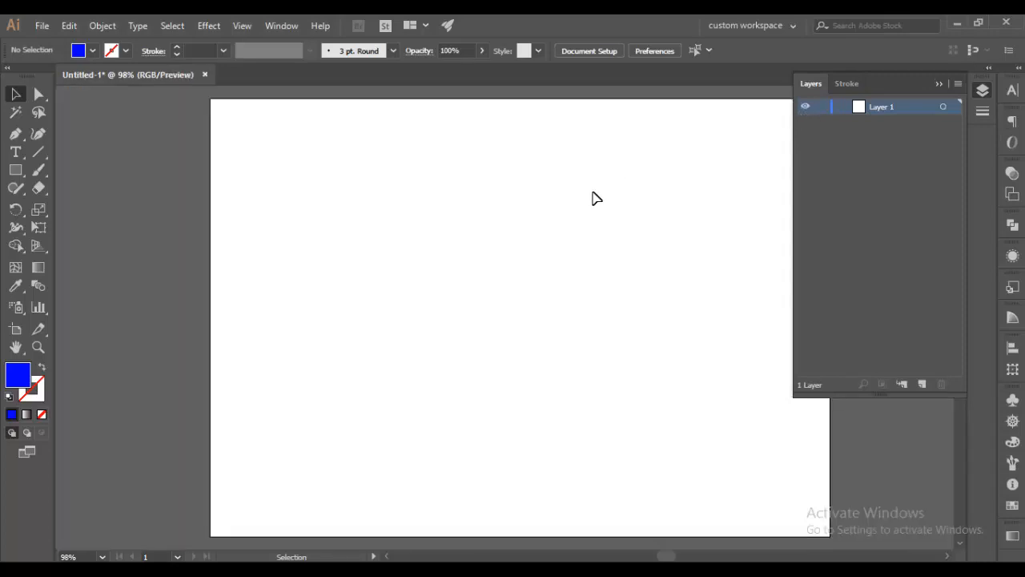
pyautogui.keyDown('ctrl'); pyautogui.click(805, 109); pyautogui.keyUp('ctrl')
pyautogui.keyDown('ctrl'); pyautogui.click(806, 108); pyautogui.keyUp('ctrl')
pyautogui.click(938, 83)
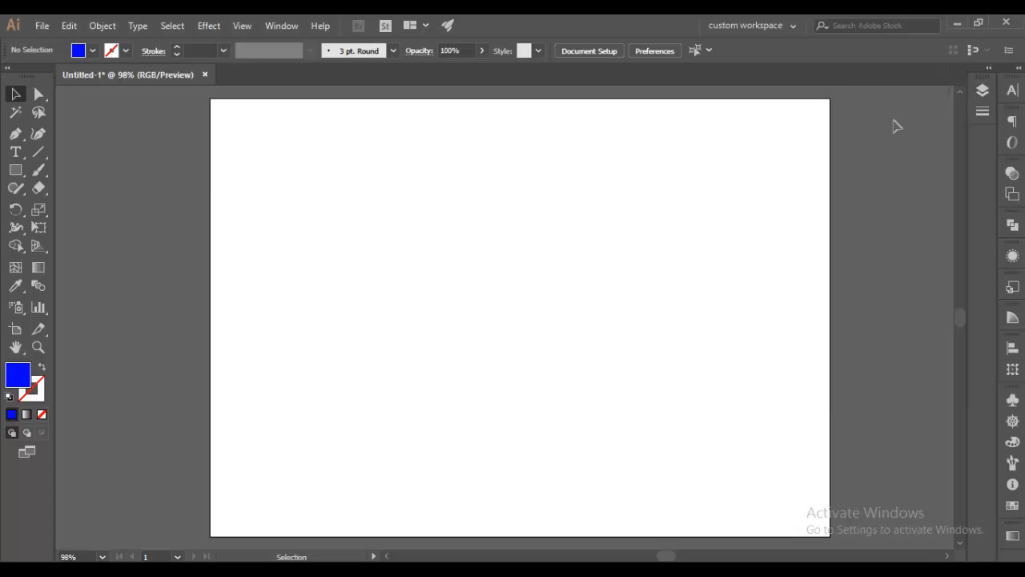
pyautogui.click(982, 91)
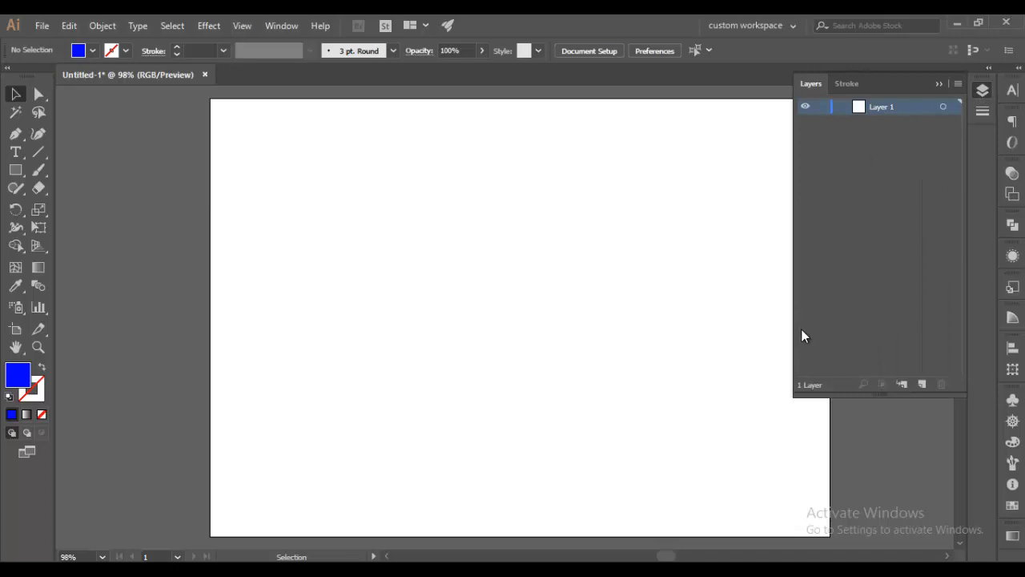
pyautogui.click(24, 173)
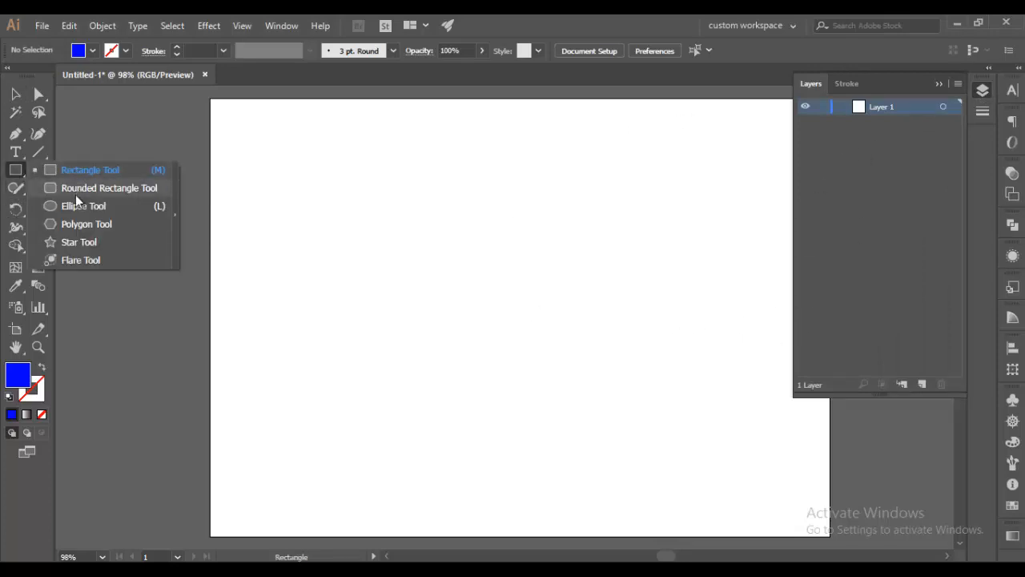
pyautogui.click(16, 94)
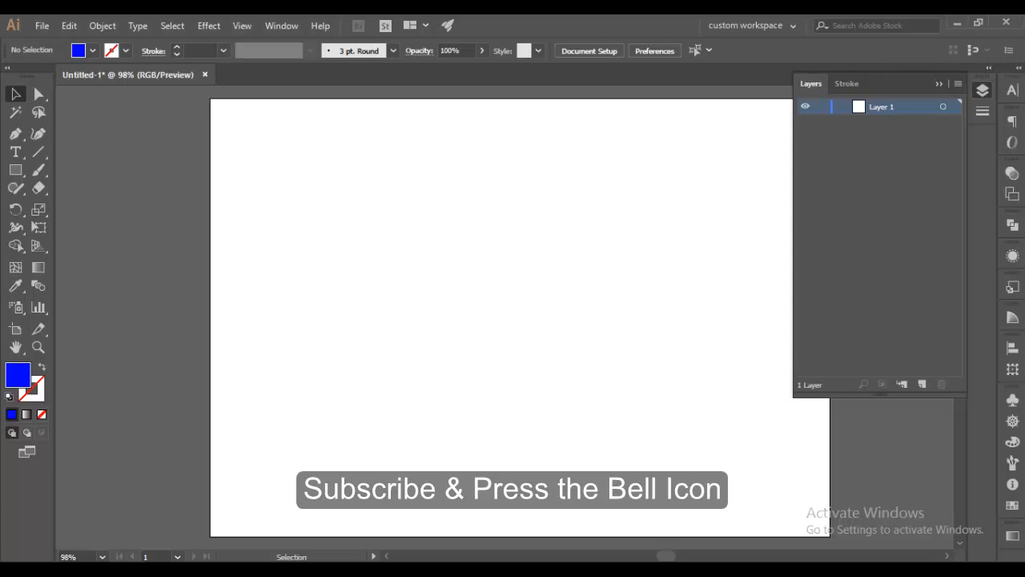
# - Draw a blue rectangle in the upper middle of the artboard and enlarge it
pyautogui.click(14, 171)
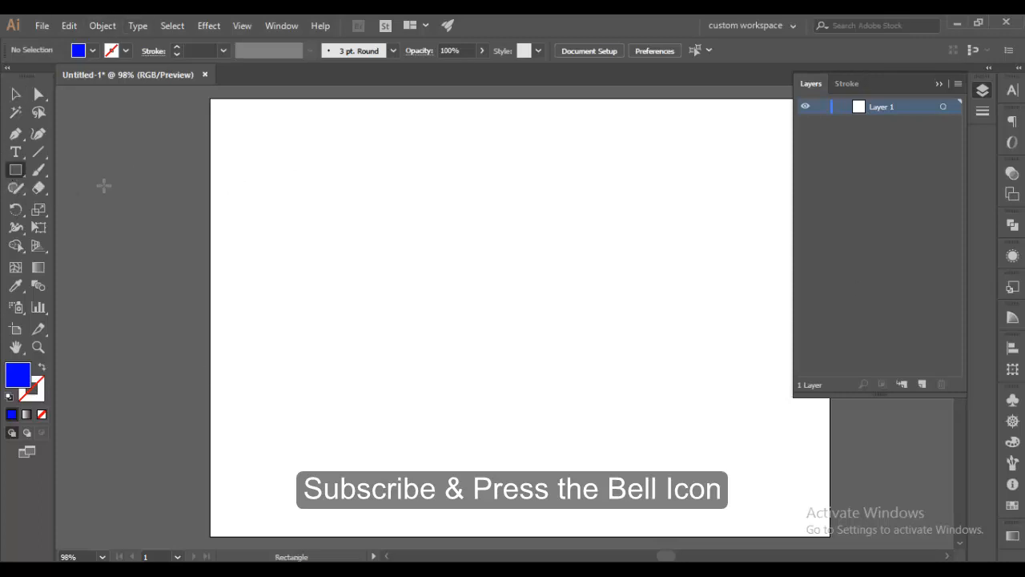
pyautogui.moveTo(396, 161); pyautogui.dragTo(567, 253)
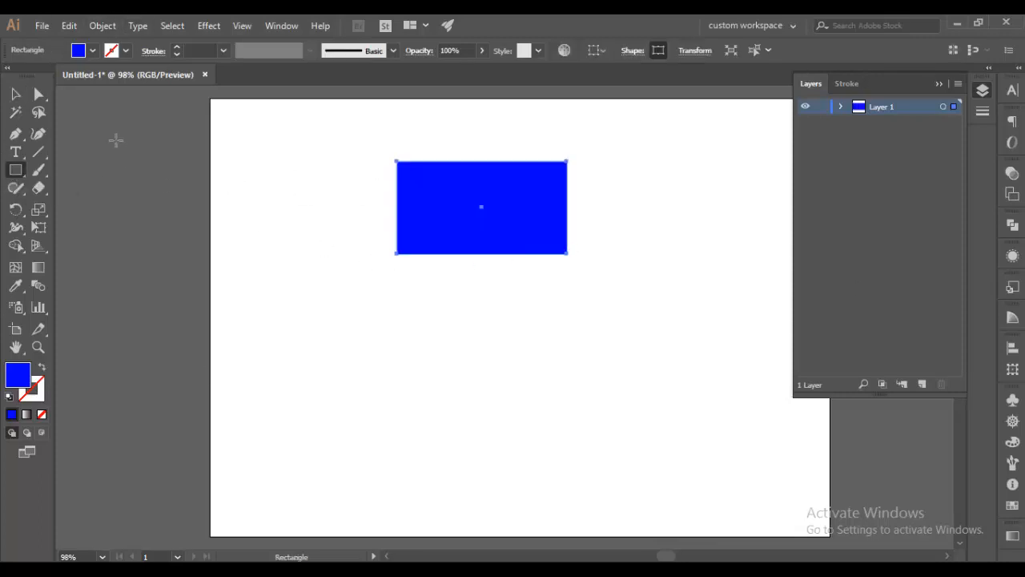
pyautogui.click(16, 94)
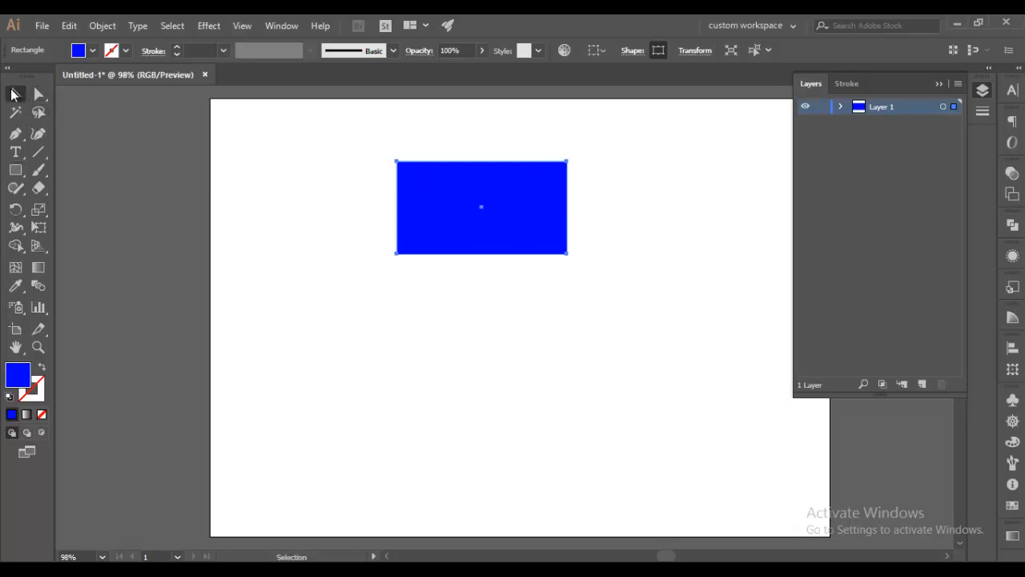
pyautogui.moveTo(563, 256); pyautogui.dragTo(590, 279)
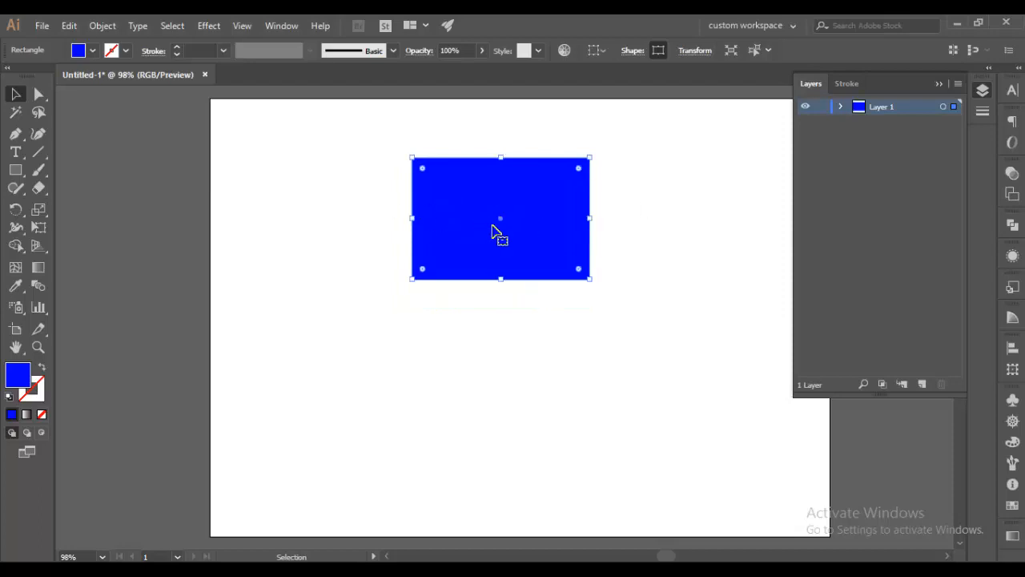
# - Duplicate the blue rectangle diagonally below so it overlaps the original, and fill the copy with light blue
pyautogui.moveTo(516, 224); pyautogui.dragTo(581, 327)
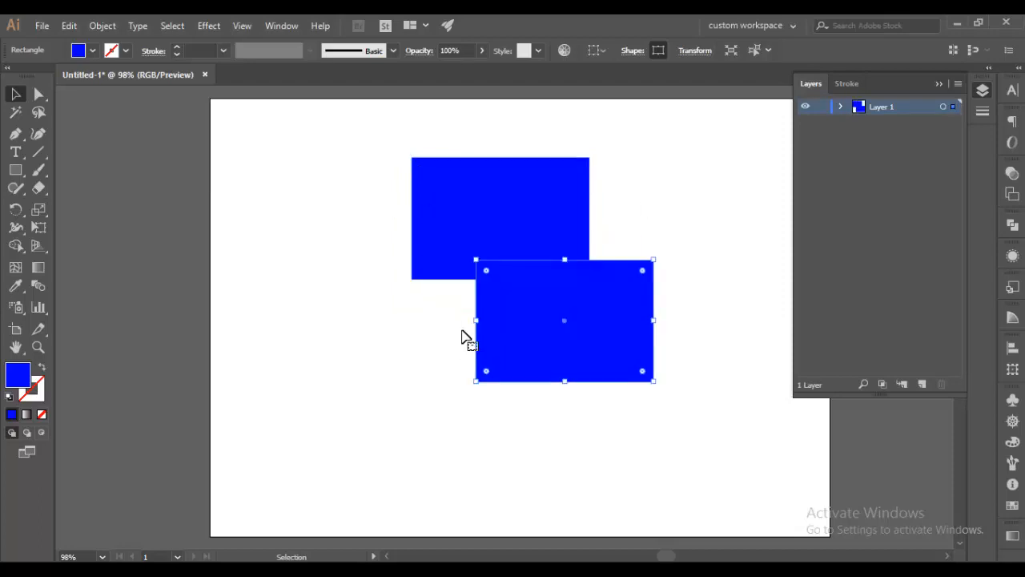
pyautogui.click(93, 51)
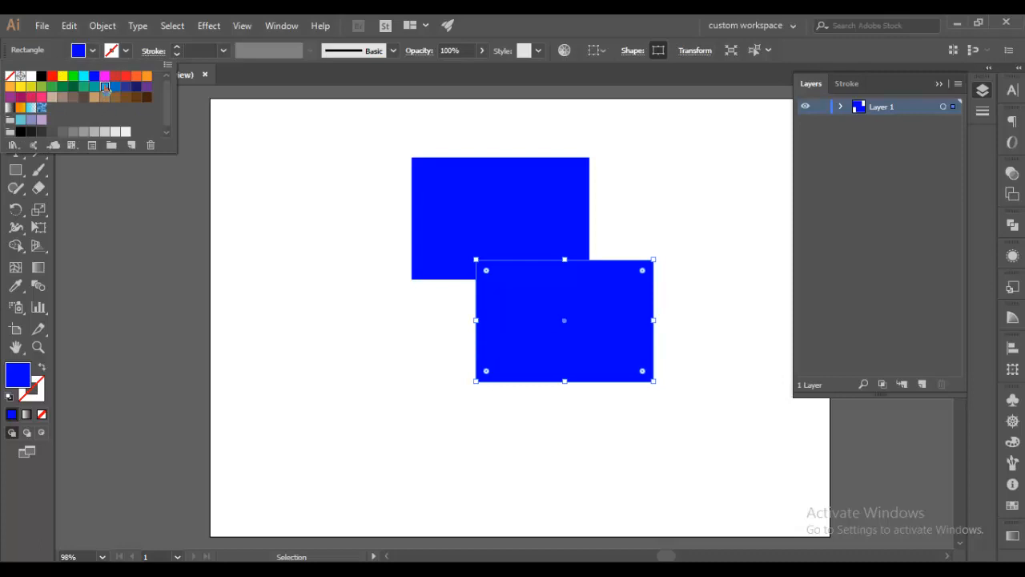
pyautogui.click(105, 86)
pyautogui.click(312, 265)
pyautogui.click(704, 144)
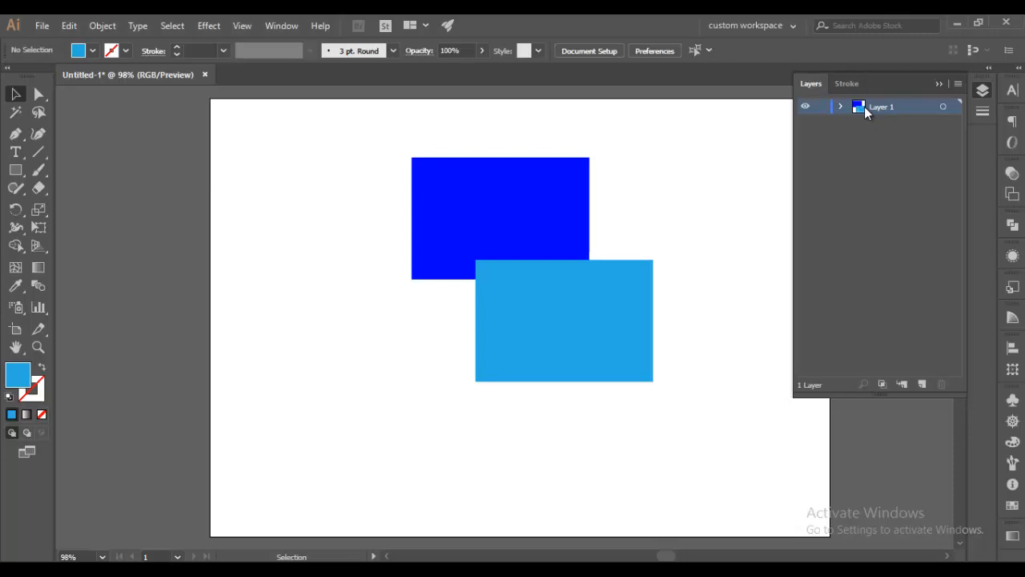
# - Hide and show Layer 1 to check that it controls both rectangles
pyautogui.keyDown('ctrl'); pyautogui.click(806, 107); pyautogui.keyUp('ctrl')
pyautogui.keyDown('ctrl'); pyautogui.click(806, 109); pyautogui.keyUp('ctrl')
pyautogui.keyDown('ctrl'); pyautogui.click(806, 107); pyautogui.keyUp('ctrl')
# - Select both rectangles together, deselect them, and move the light blue one just below the dark blue one
pyautogui.moveTo(348, 128); pyautogui.dragTo(727, 424)
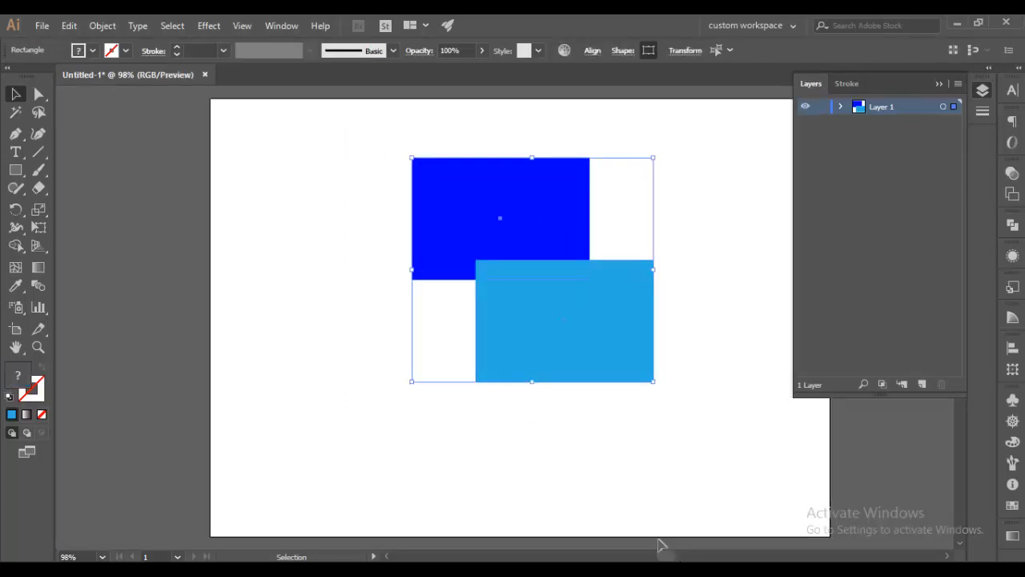
pyautogui.click(608, 441)
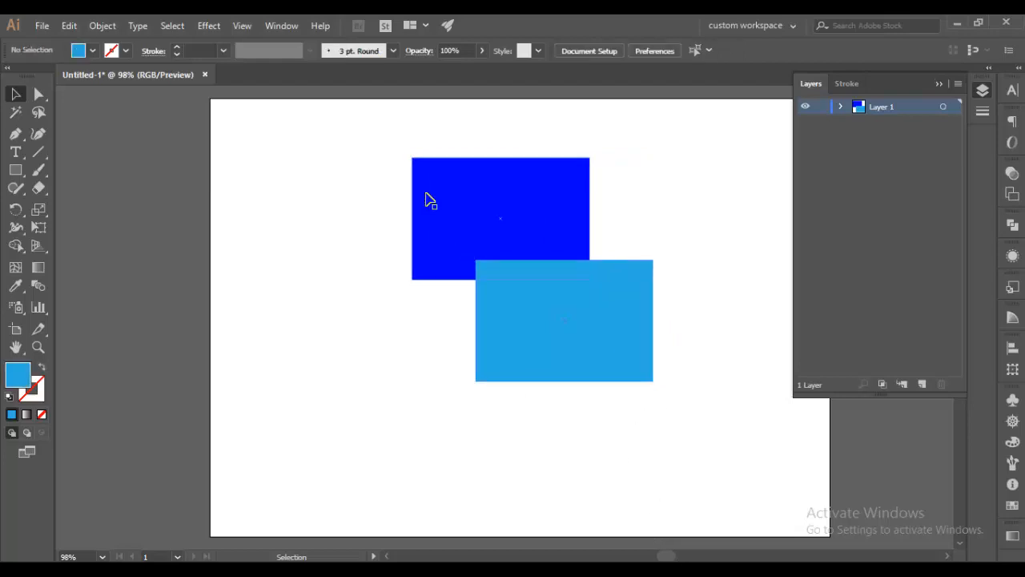
pyautogui.moveTo(355, 126); pyautogui.dragTo(707, 504)
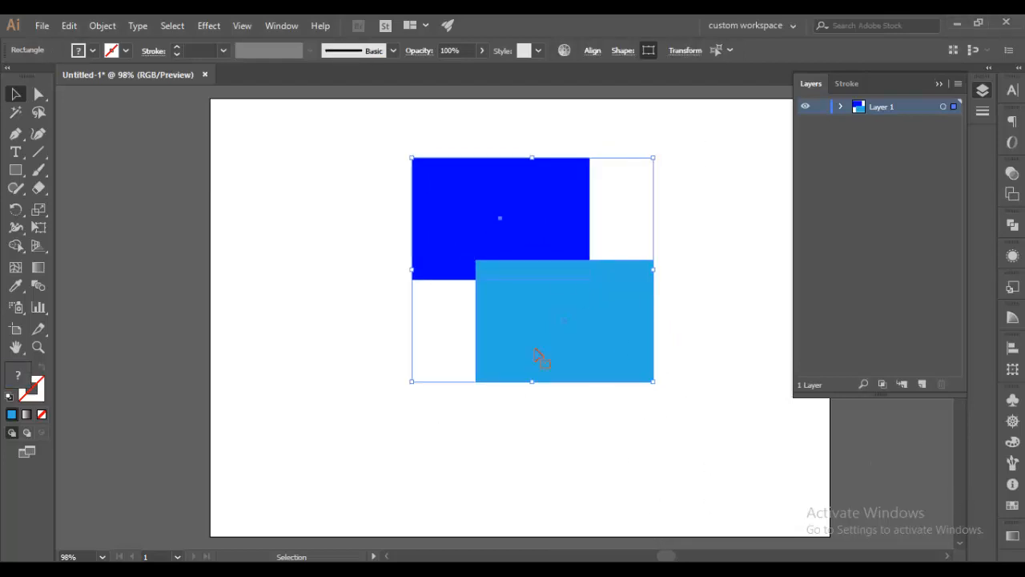
pyautogui.click(749, 324)
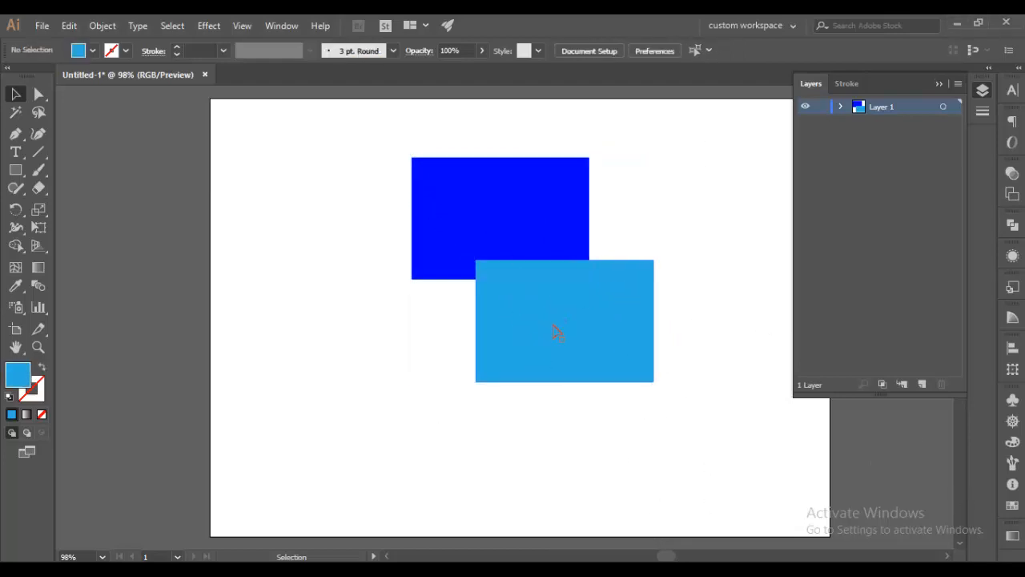
pyautogui.moveTo(567, 345); pyautogui.dragTo(594, 426)
pyautogui.moveTo(597, 436); pyautogui.dragTo(572, 375)
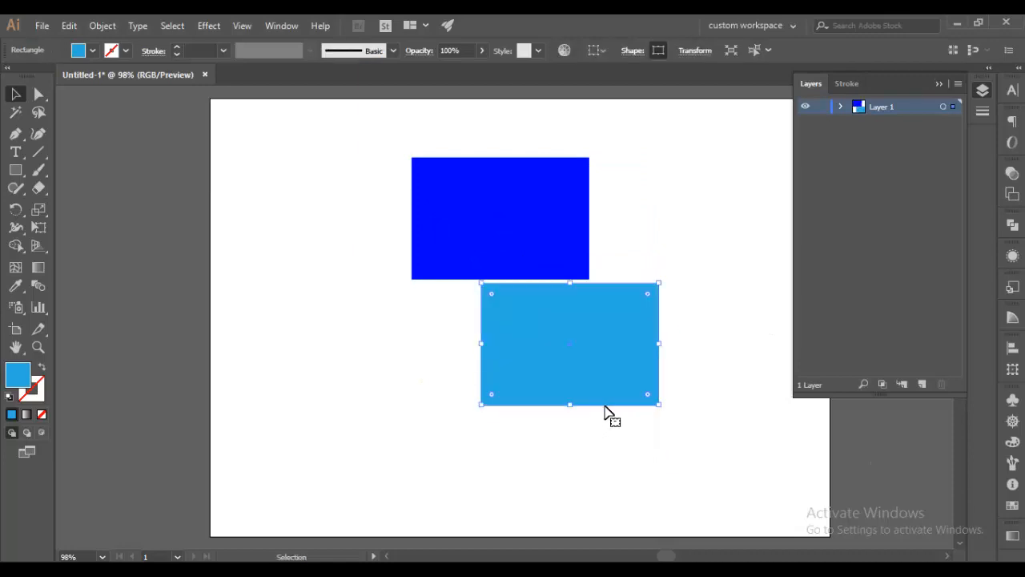
# - Delete both rectangles from the artboard
pyautogui.click(524, 262)
pyautogui.press('Delete')
pyautogui.click(531, 267)
pyautogui.press('Delete')
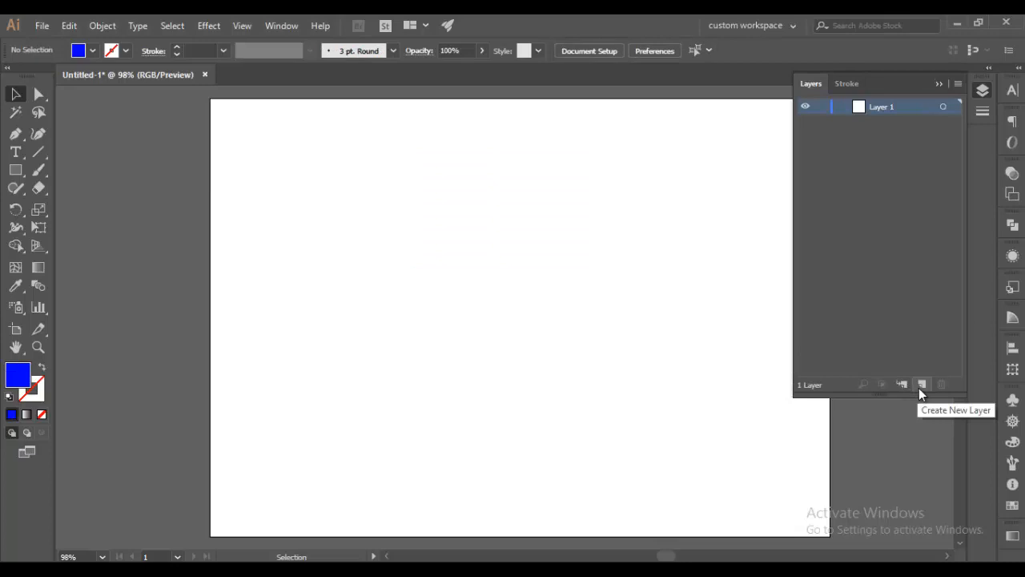
# - Create a new layer above Layer 1 and draw a blue rectangle on it in the upper middle of the artboard
pyautogui.click(921, 386)
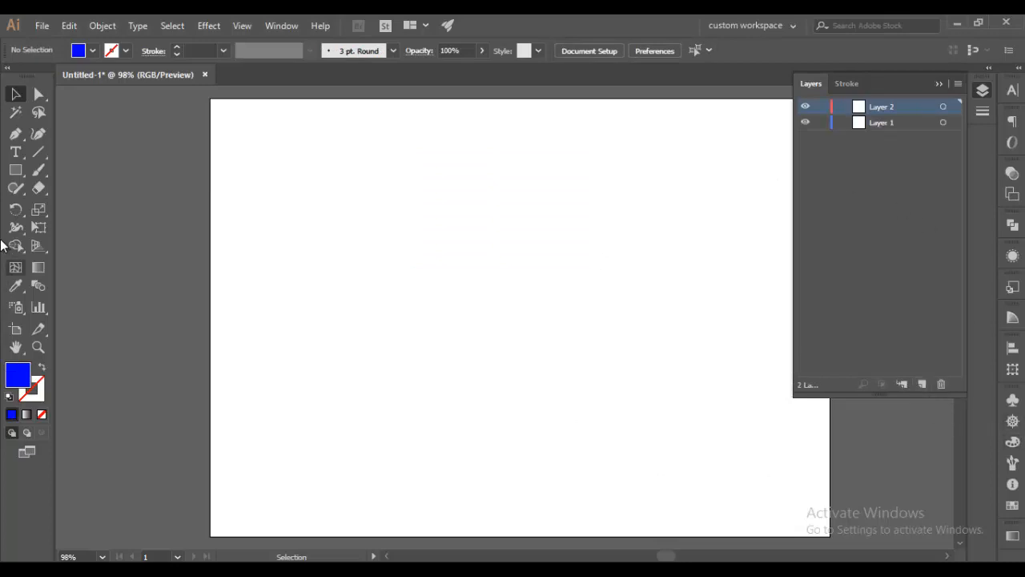
pyautogui.click(15, 169)
pyautogui.moveTo(397, 181); pyautogui.dragTo(601, 323)
pyautogui.click(15, 95)
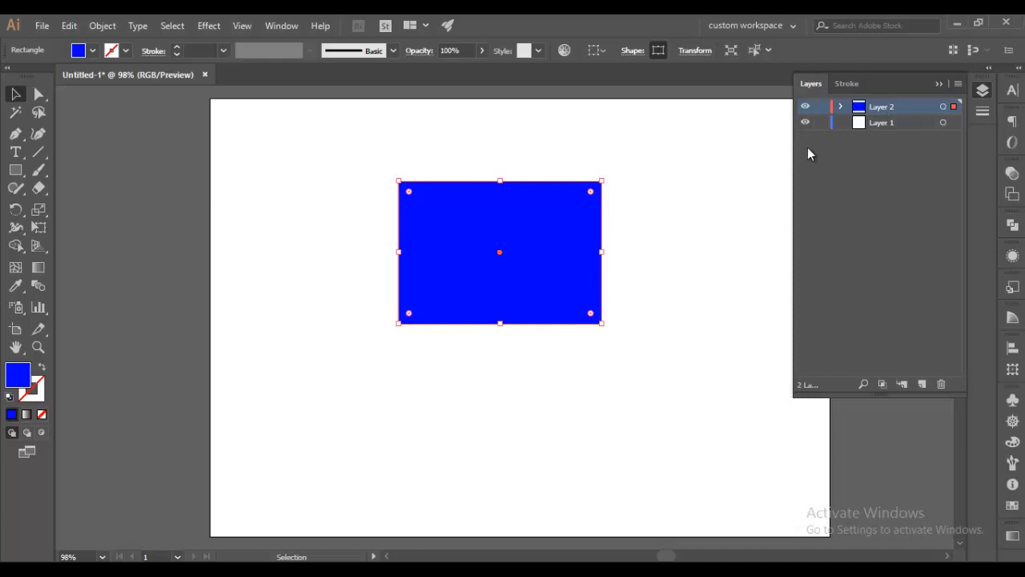
# - Toggle the visibility of Layer 2, followed by Layer 1, to compare what each layer contains
pyautogui.click(804, 110)
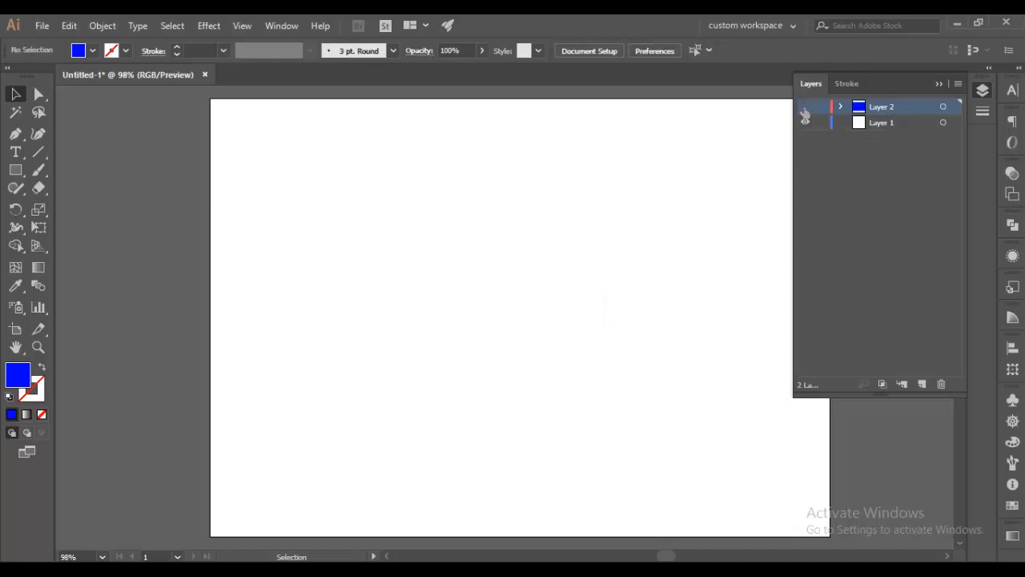
pyautogui.click(804, 110)
pyautogui.click(804, 109)
pyautogui.click(805, 109)
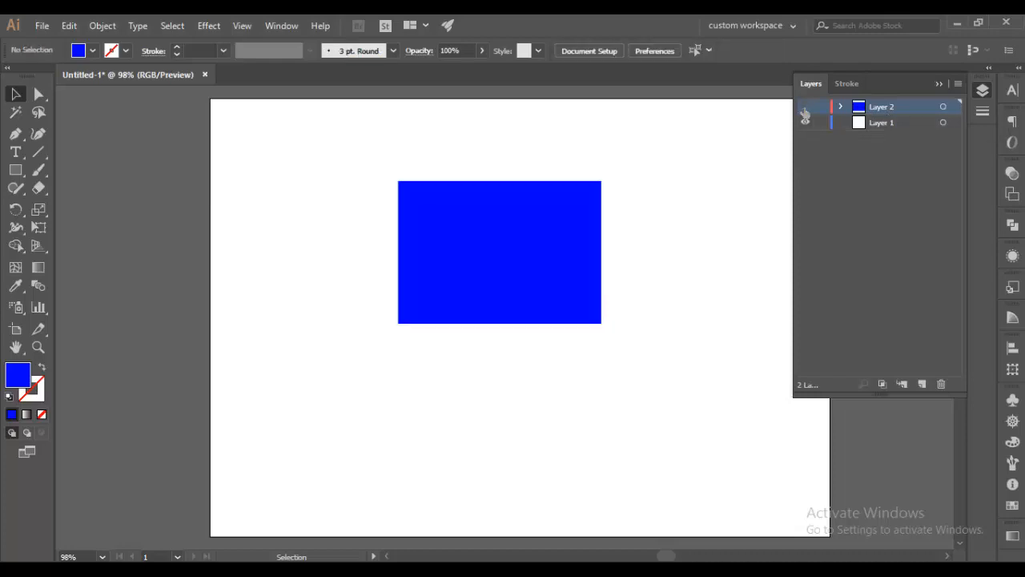
pyautogui.click(804, 109)
pyautogui.click(805, 109)
pyautogui.click(805, 122)
pyautogui.click(806, 122)
pyautogui.click(806, 123)
pyautogui.click(807, 123)
# - Make Layer 1 active, hide and show each layer once more, and make Layer 2 active again
pyautogui.click(870, 126)
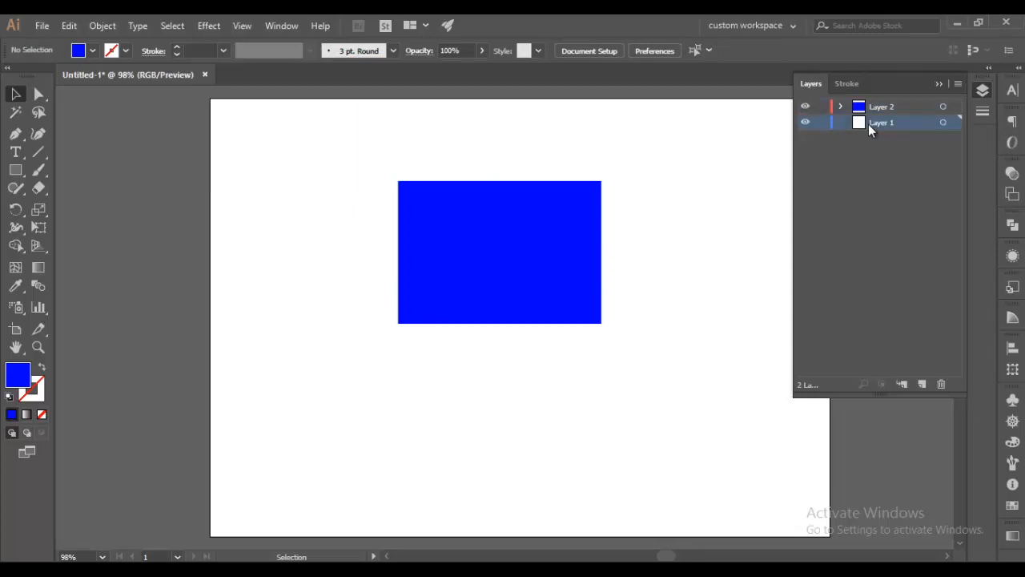
pyautogui.click(806, 122)
pyautogui.click(805, 123)
pyautogui.click(805, 108)
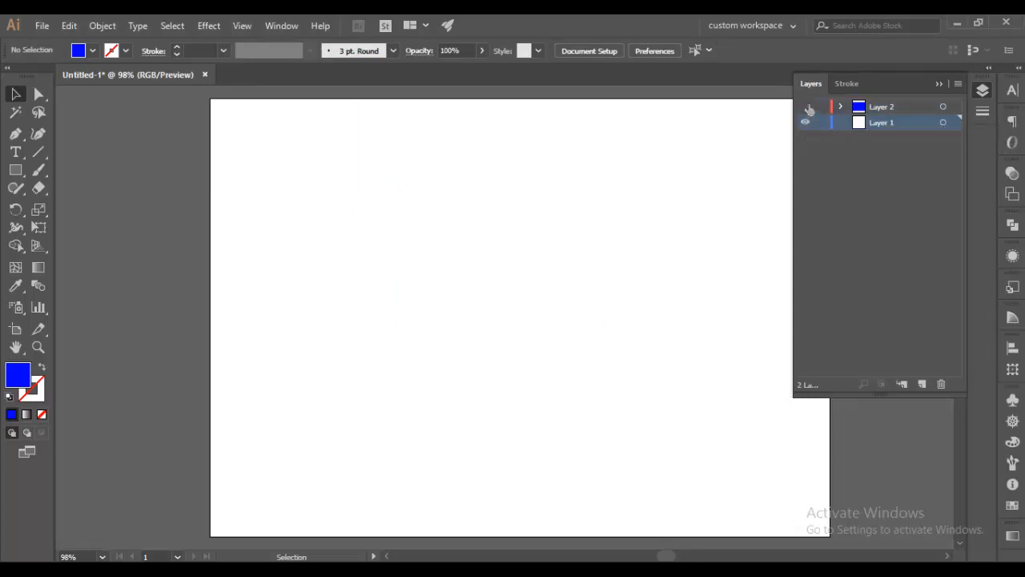
pyautogui.click(806, 108)
pyautogui.click(876, 108)
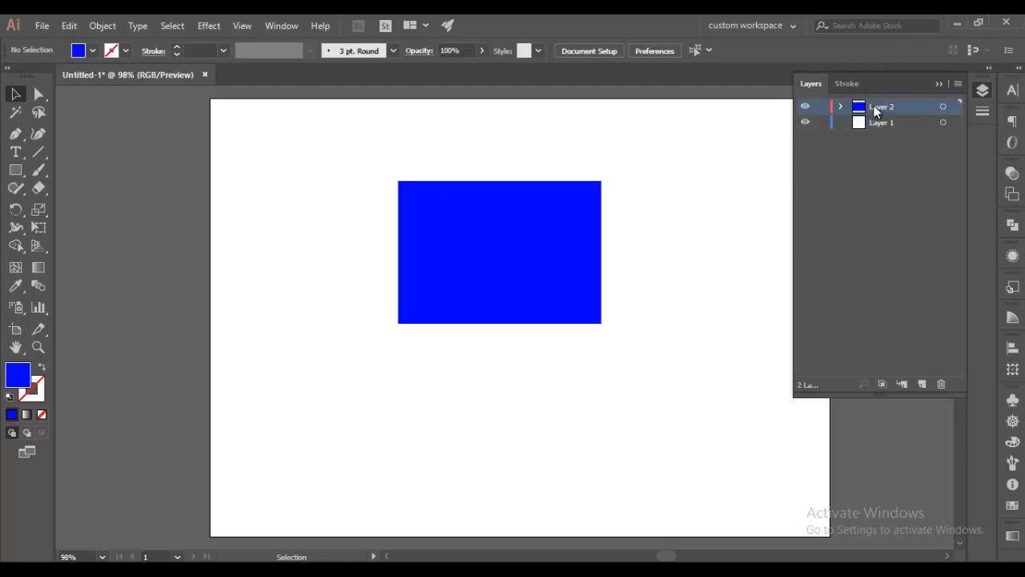
# - Target the contents of Layer 2, and hide and show that layer
pyautogui.click(943, 109)
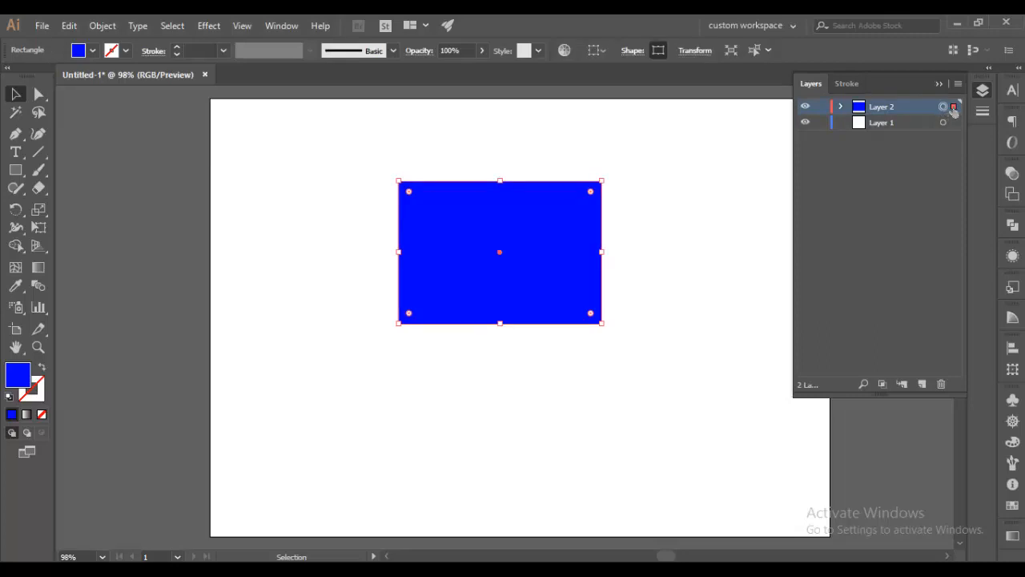
pyautogui.click(806, 107)
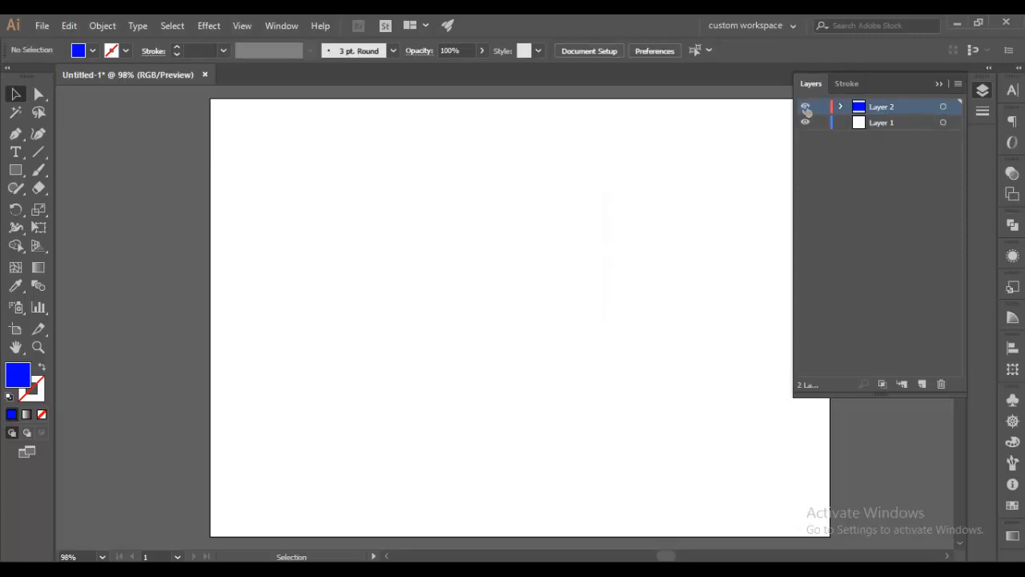
pyautogui.click(805, 107)
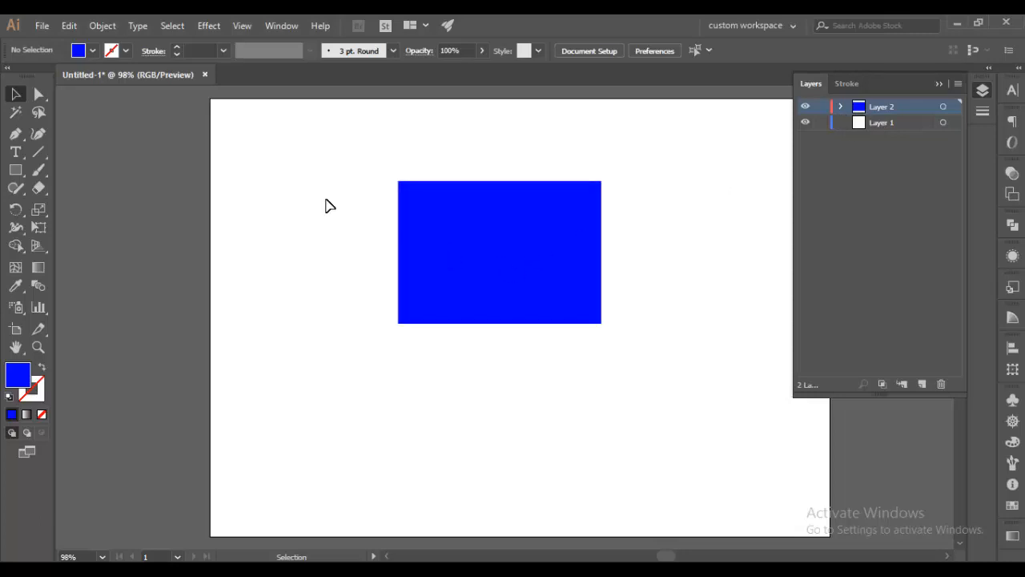
# - Draw a second rectangle on Layer 2, overlapping the blue rectangle's upper edge, fill it with cyan, and centre it roughly
pyautogui.click(15, 171)
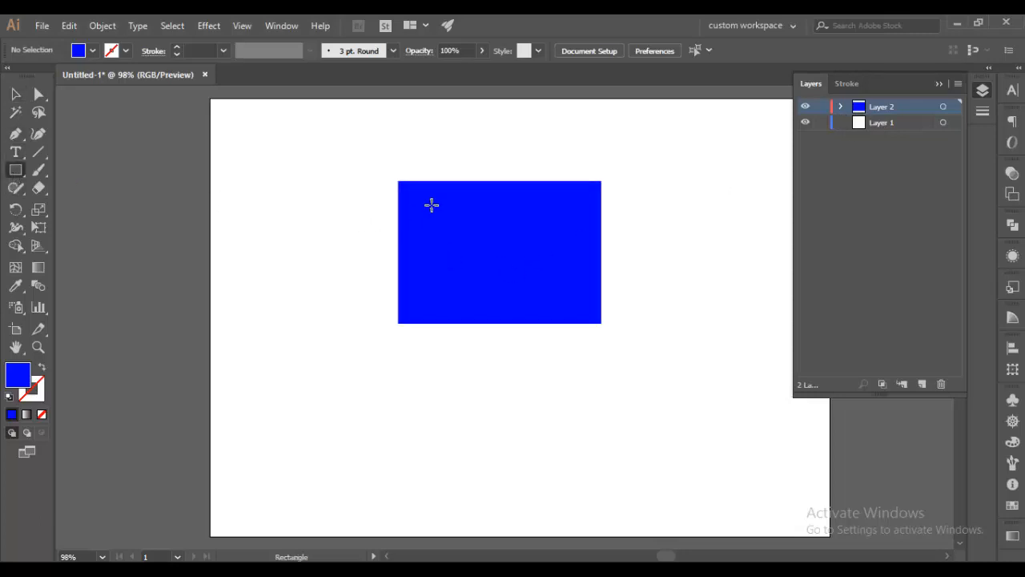
pyautogui.moveTo(408, 141); pyautogui.dragTo(560, 246)
pyautogui.click(92, 50)
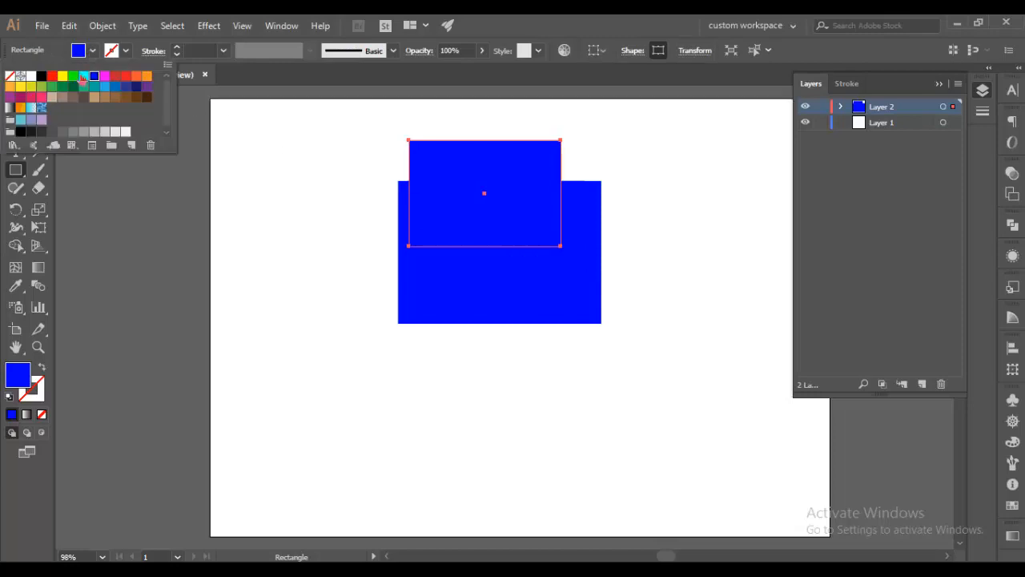
pyautogui.click(83, 76)
pyautogui.press('Escape')
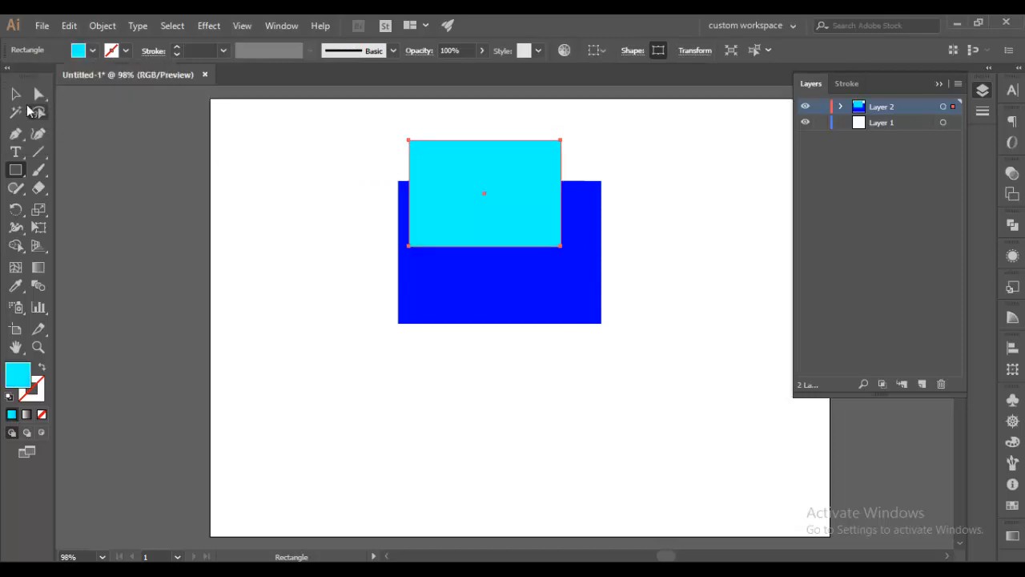
pyautogui.press('v')
pyautogui.moveTo(512, 198)
pyautogui.mouseDown()
pyautogui.moveTo(524, 210)
pyautogui.moveTo(528, 199)
pyautogui.mouseUp()
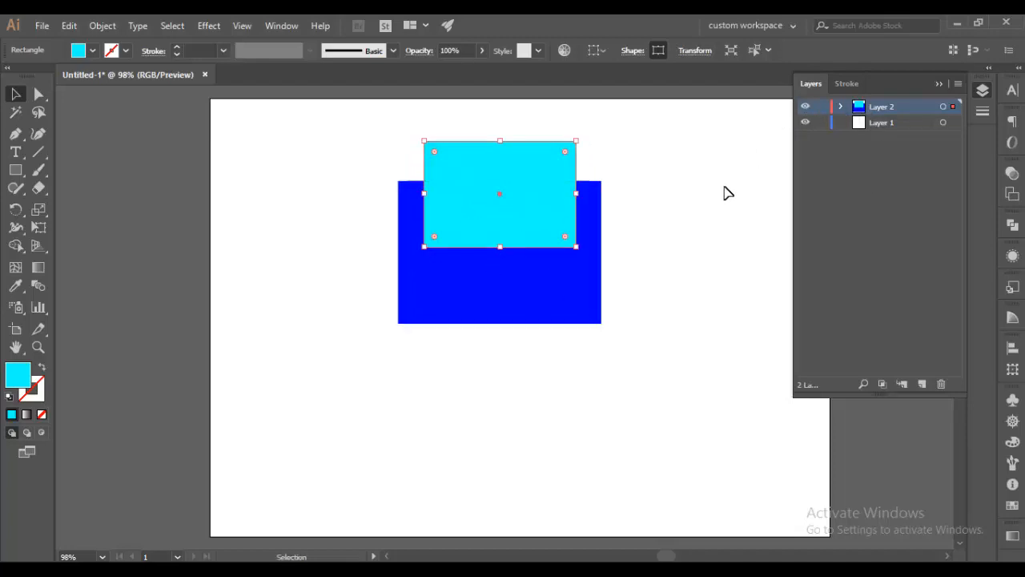
# - Select both rectangles on Layer 2, and hide and show the layer twice to see both shapes respond together
pyautogui.click(641, 240)
pyautogui.moveTo(341, 125); pyautogui.dragTo(681, 408)
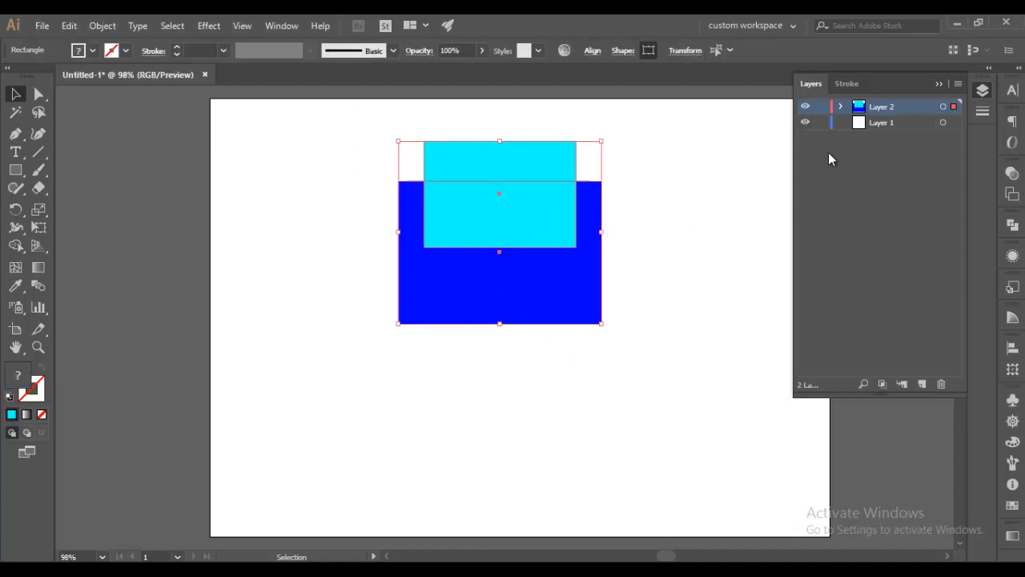
pyautogui.click(803, 108)
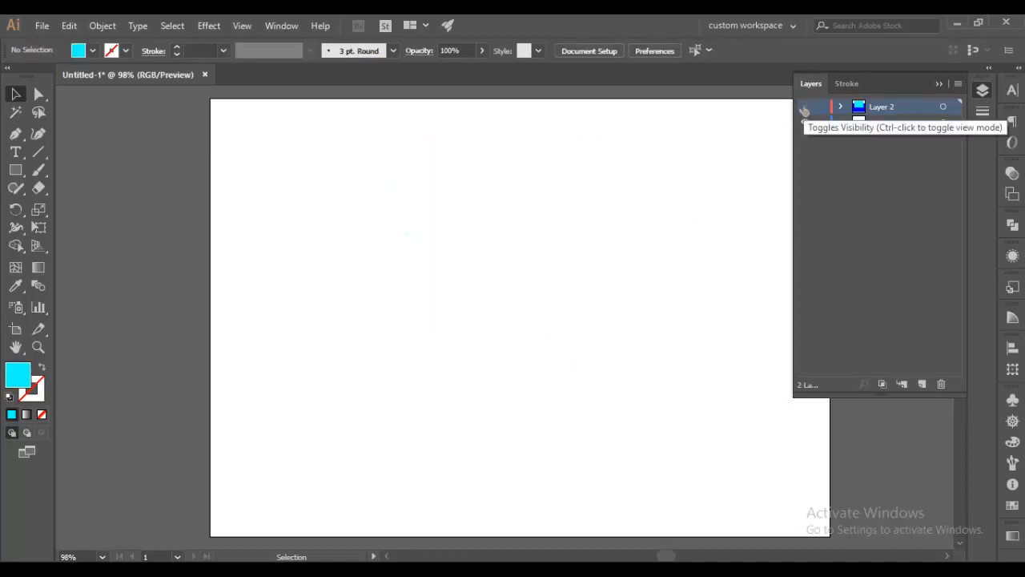
pyautogui.click(805, 108)
pyautogui.click(804, 108)
pyautogui.click(804, 108)
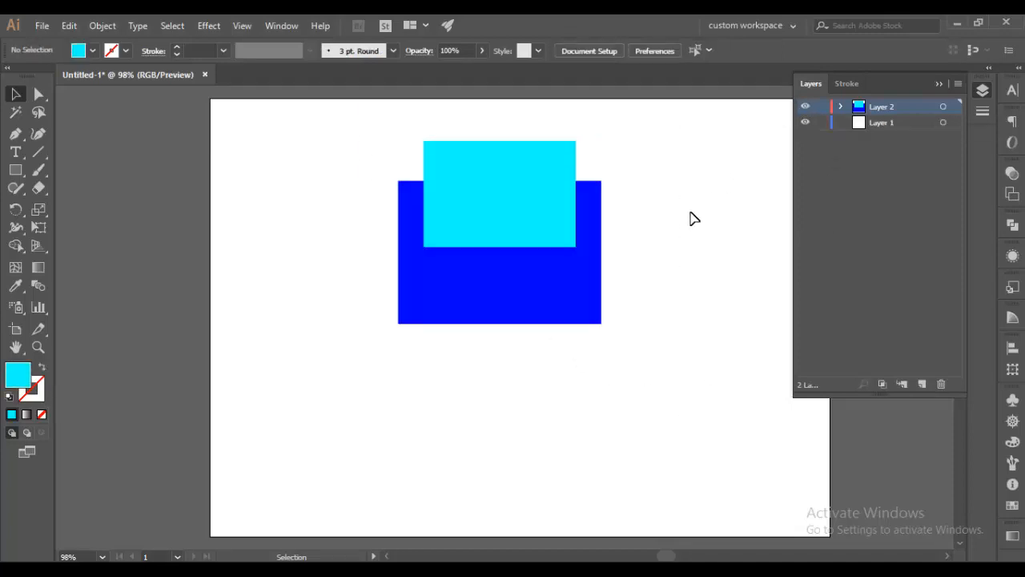
# - Reposition the cyan and blue rectangles individually, shifting the blue one slightly left, and delete the cyan rectangle
pyautogui.moveTo(549, 176); pyautogui.dragTo(700, 230)
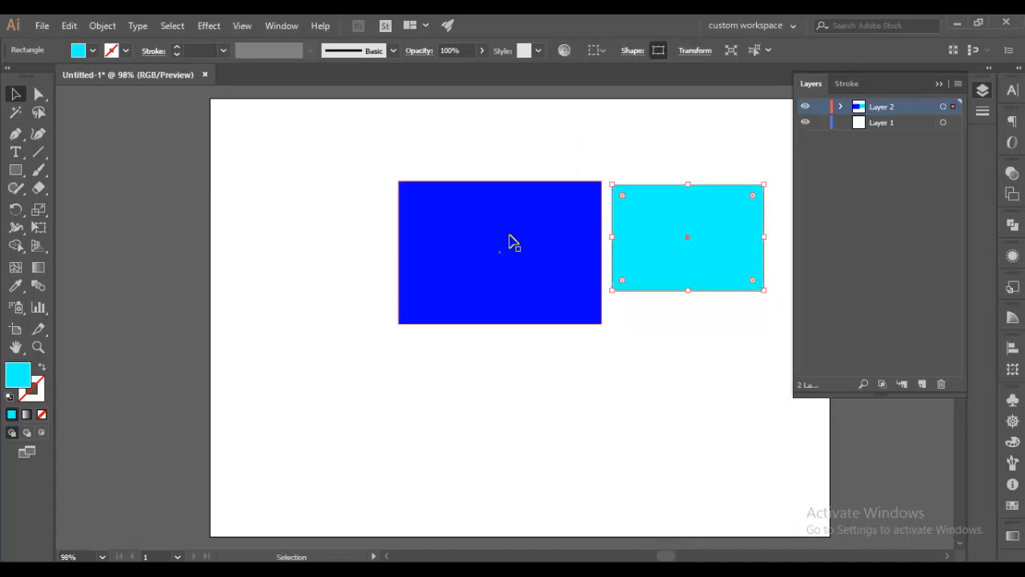
pyautogui.moveTo(513, 238); pyautogui.dragTo(572, 242)
pyautogui.moveTo(618, 227); pyautogui.dragTo(380, 152)
pyautogui.moveTo(450, 212); pyautogui.dragTo(482, 210)
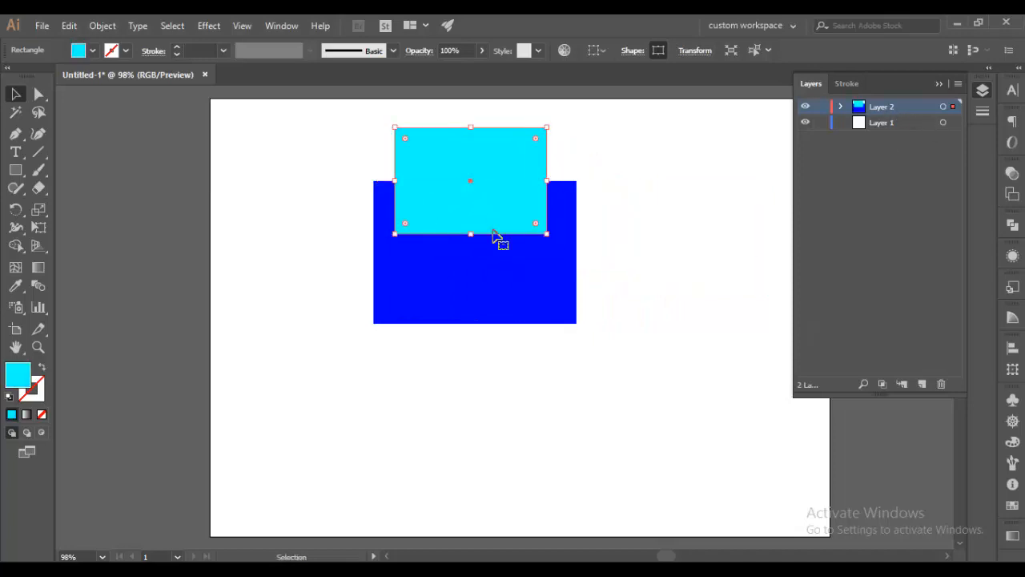
pyautogui.press('Delete')
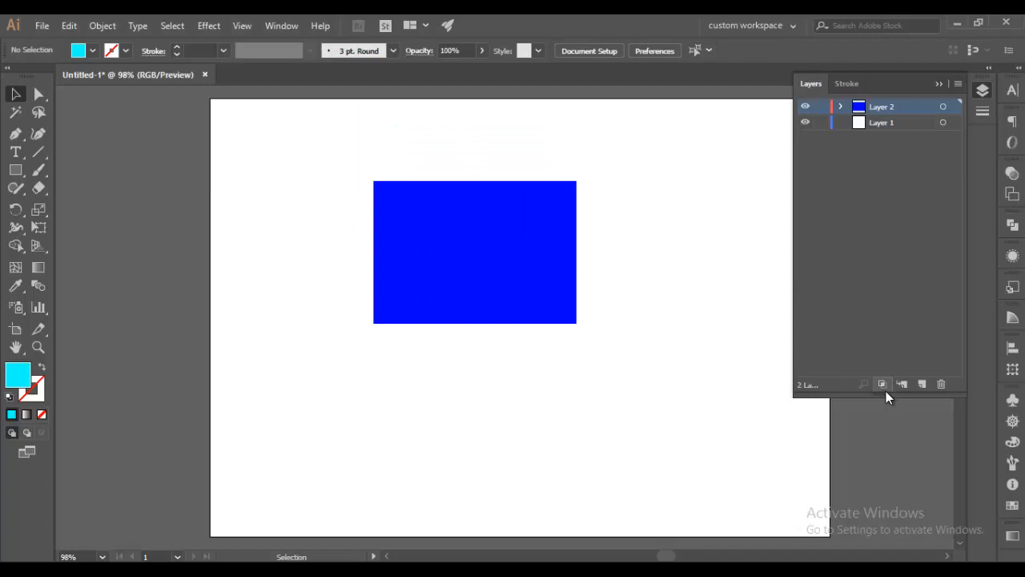
# - Create a new layer above Layer 2 and draw a cyan rectangle on it, centred over the blue rectangle's upper edge
pyautogui.moveTo(386, 126)
pyautogui.mouseDown()
pyautogui.moveTo(432, 206)
pyautogui.moveTo(551, 231)
pyautogui.mouseUp()
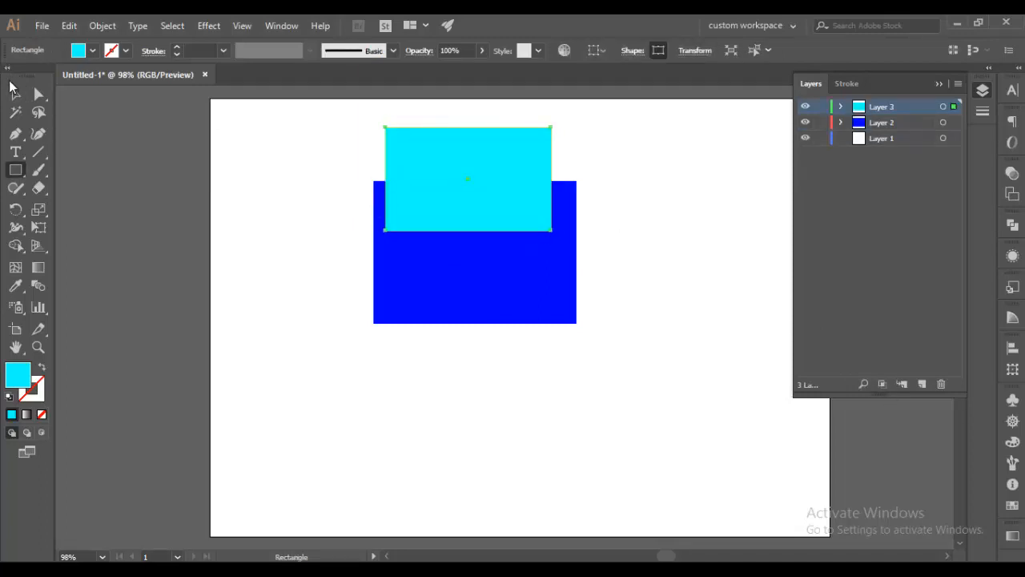
pyautogui.click(15, 94)
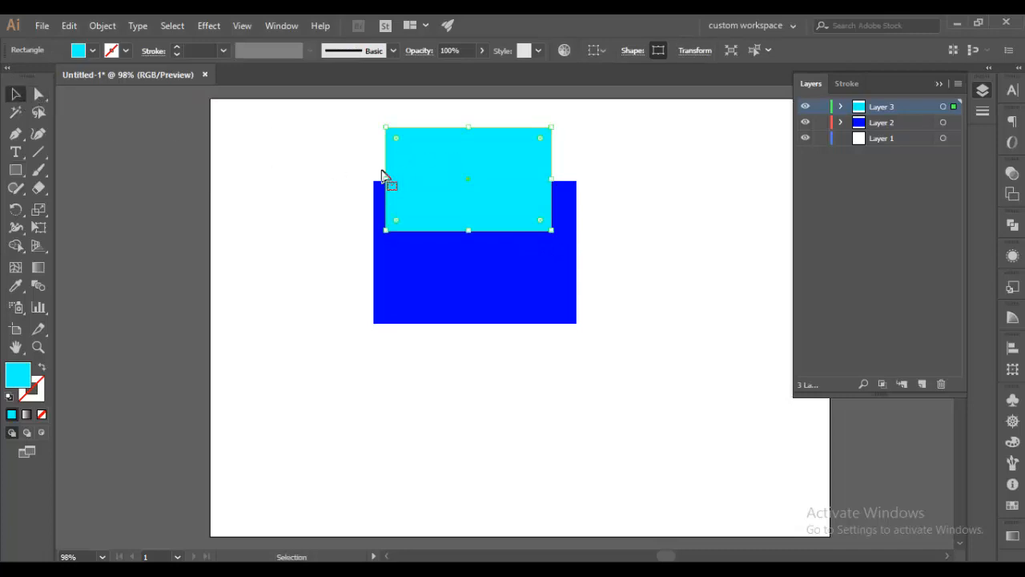
pyautogui.moveTo(437, 176); pyautogui.dragTo(440, 173)
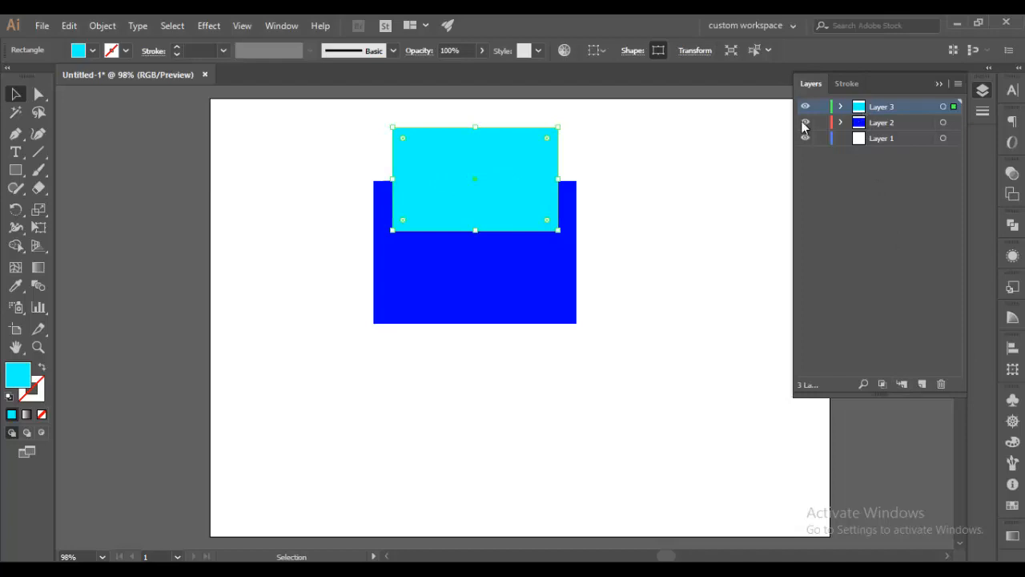
# - Move Layer 3 below Layer 2 in the stacking order, and return it to the top
pyautogui.click(567, 255)
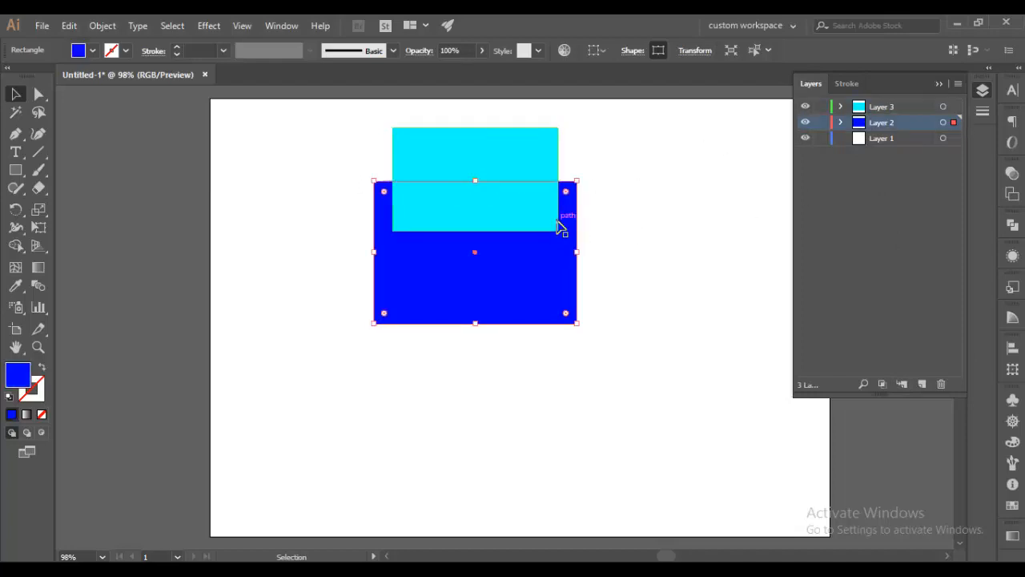
pyautogui.click(529, 402)
pyautogui.click(885, 109)
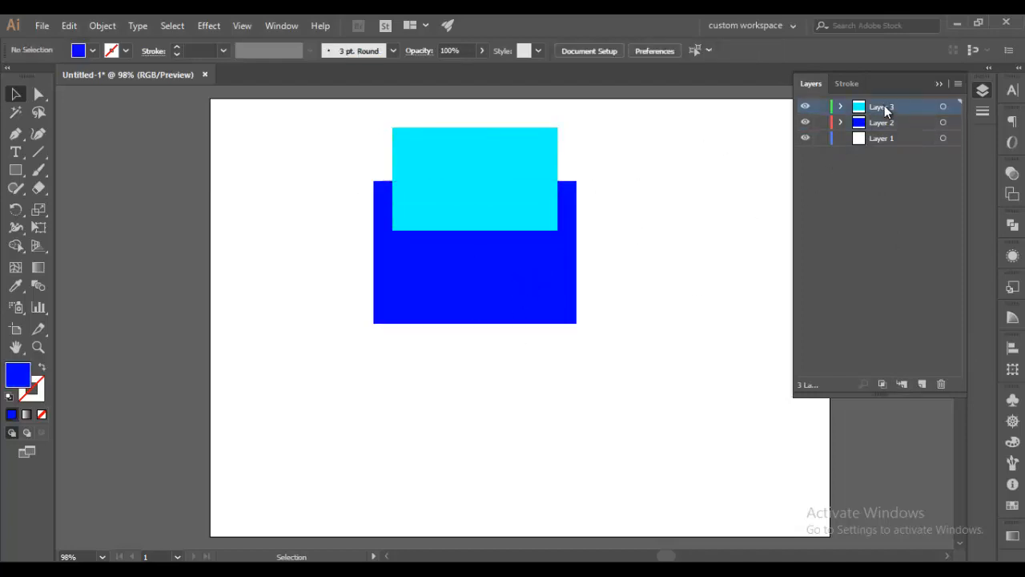
pyautogui.moveTo(885, 109); pyautogui.dragTo(881, 137)
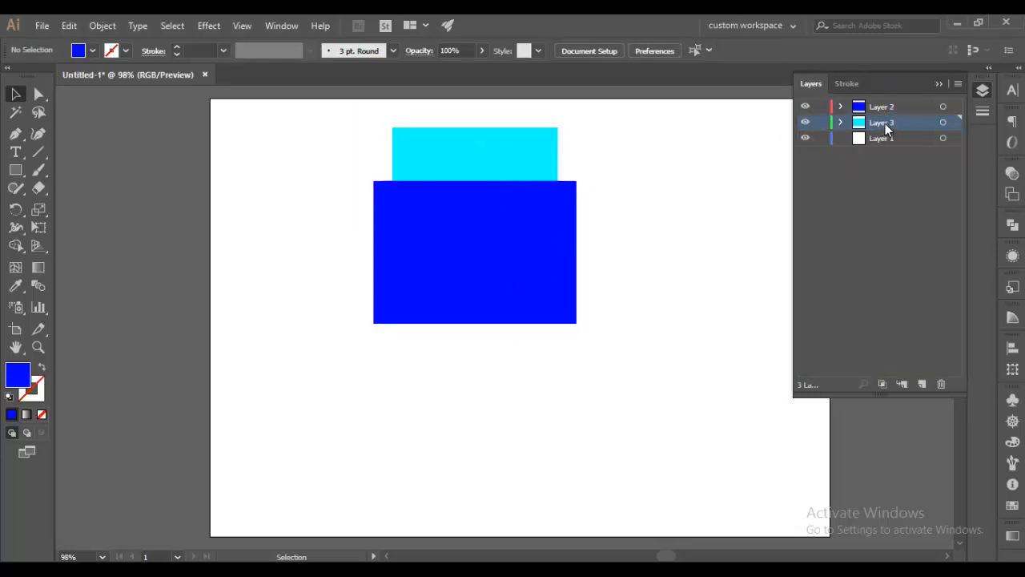
pyautogui.moveTo(885, 124); pyautogui.dragTo(886, 105)
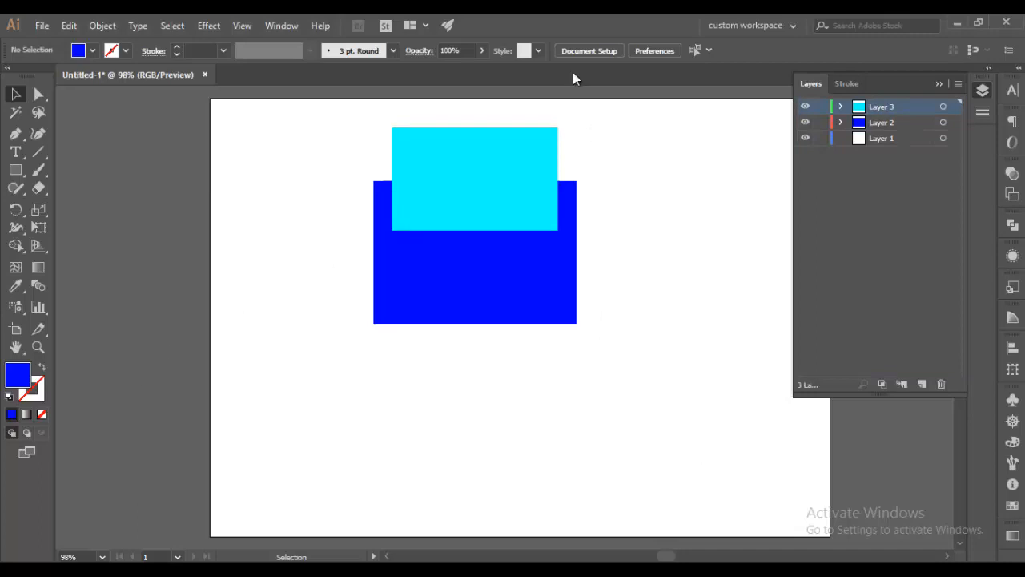
# - Draw an ellipse about 1.99 × 1.59 in on Layer 3, fill it with magenta, and centre it horizontally on the cyan rectangle
pyautogui.click(15, 170)
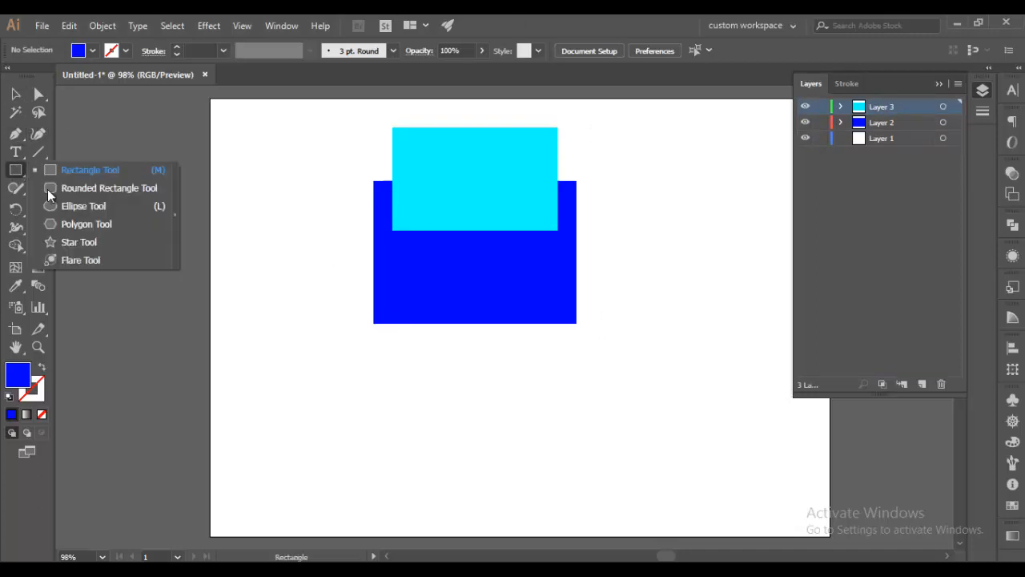
pyautogui.click(64, 202)
pyautogui.moveTo(414, 147)
pyautogui.mouseDown()
pyautogui.moveTo(533, 227)
pyautogui.moveTo(518, 230)
pyautogui.mouseUp()
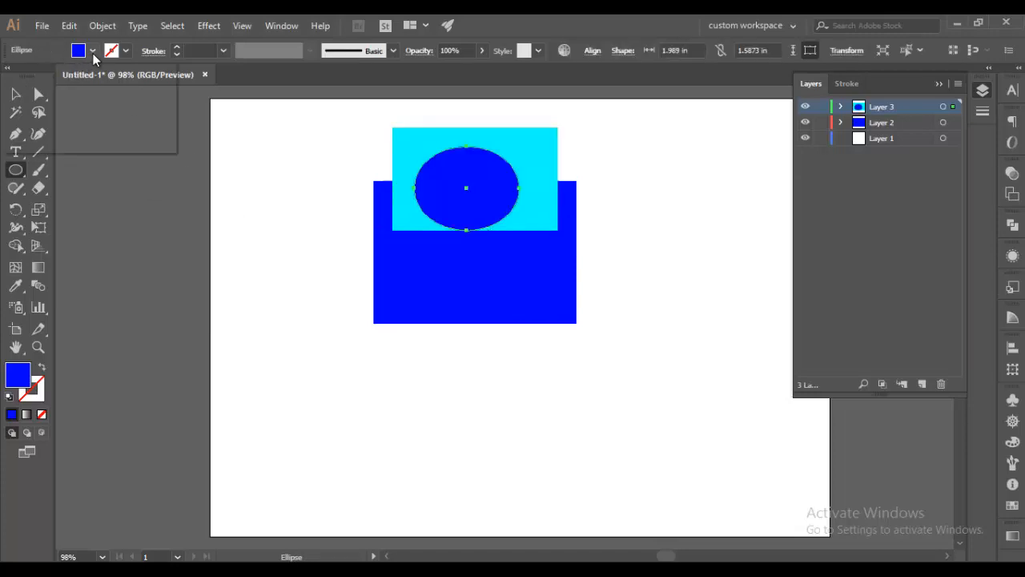
pyautogui.click(92, 51)
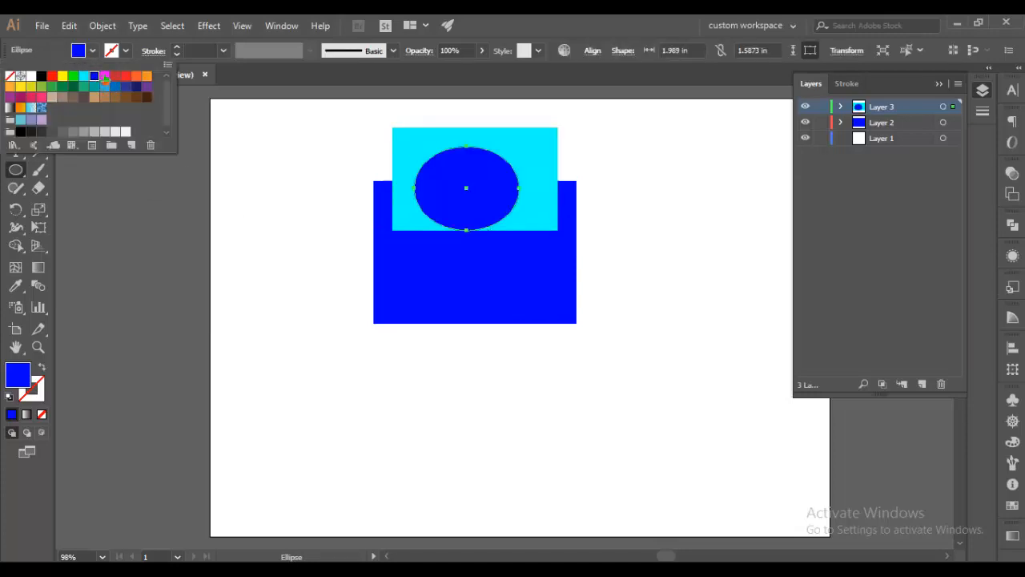
pyautogui.click(105, 80)
pyautogui.press('v')
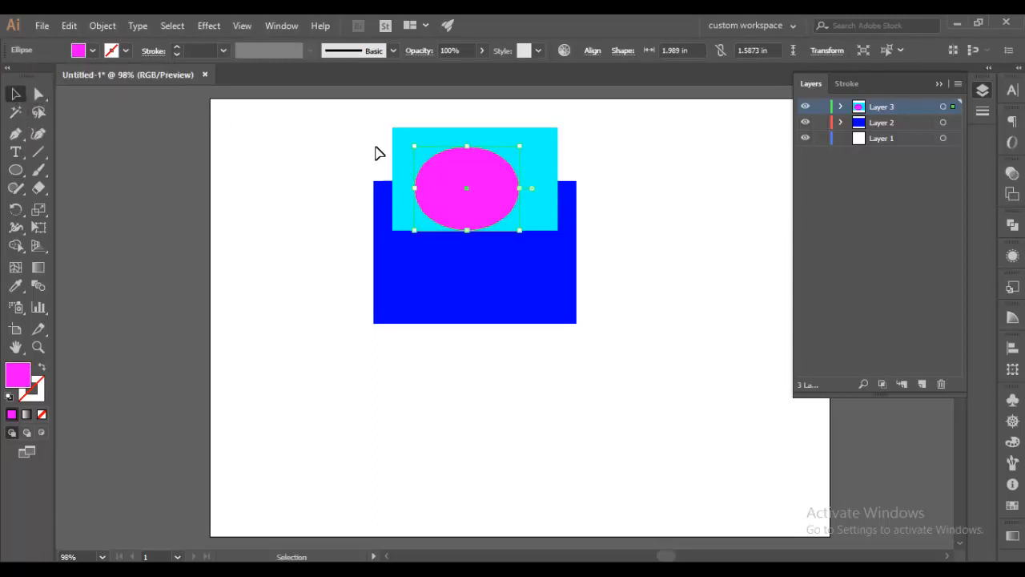
pyautogui.click(622, 229)
pyautogui.moveTo(480, 199); pyautogui.dragTo(492, 198)
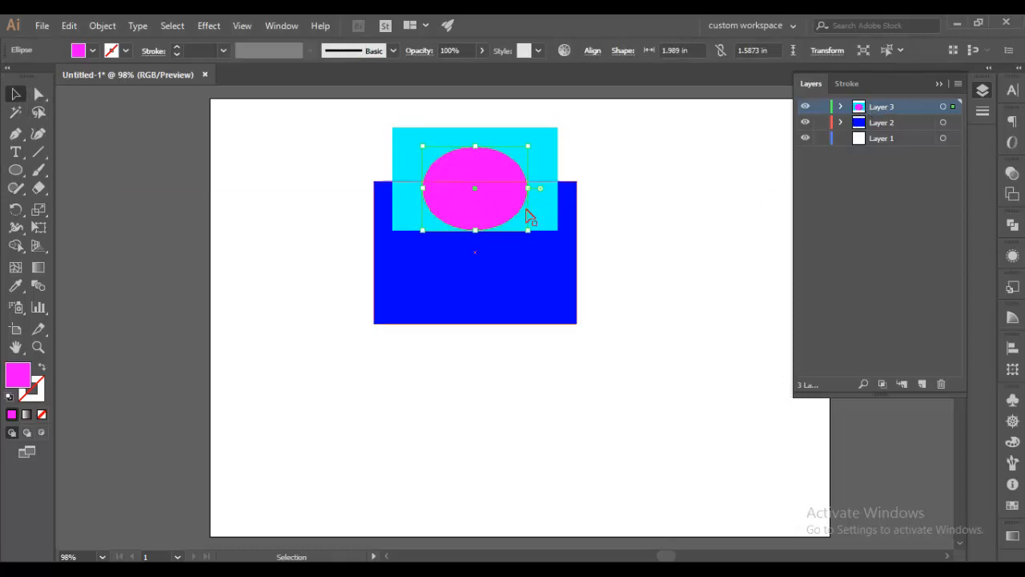
# - Delete the magenta ellipse and draw a replacement about 2.07 × 1.50 in on a new layer above Layer 3
pyautogui.press('Delete')
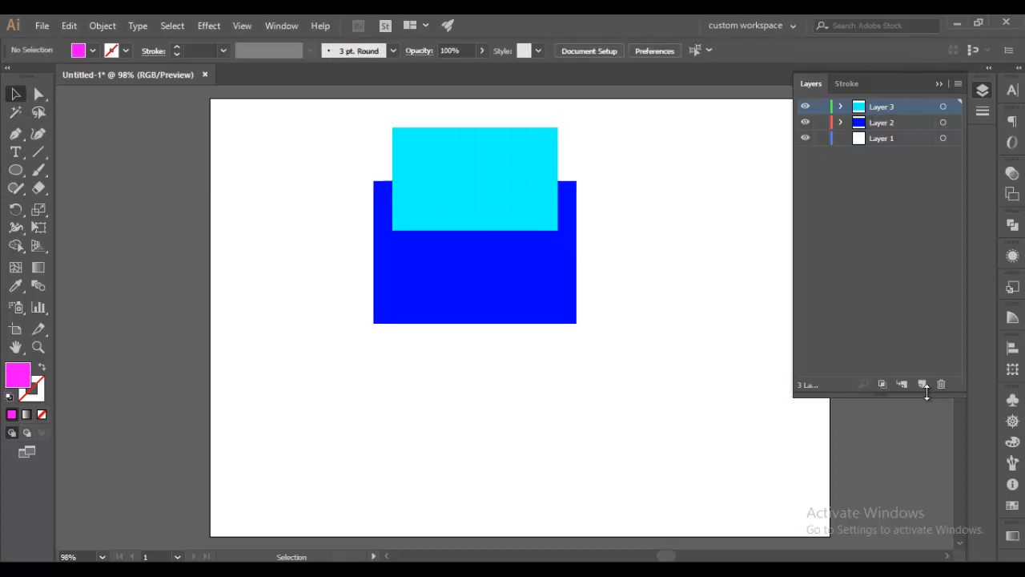
pyautogui.click(922, 384)
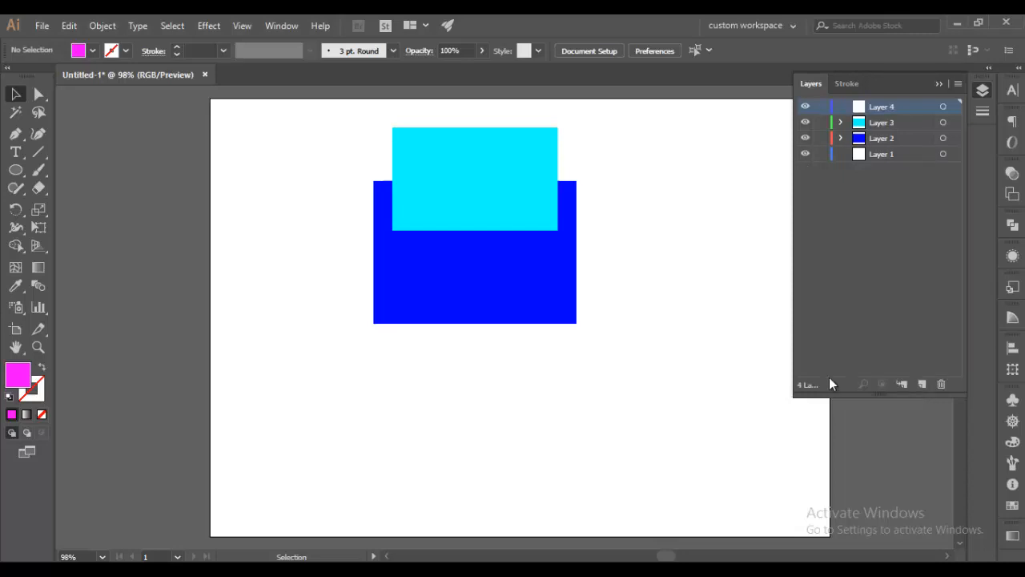
pyautogui.click(15, 170)
pyautogui.moveTo(422, 145); pyautogui.dragTo(531, 226)
pyautogui.click(15, 94)
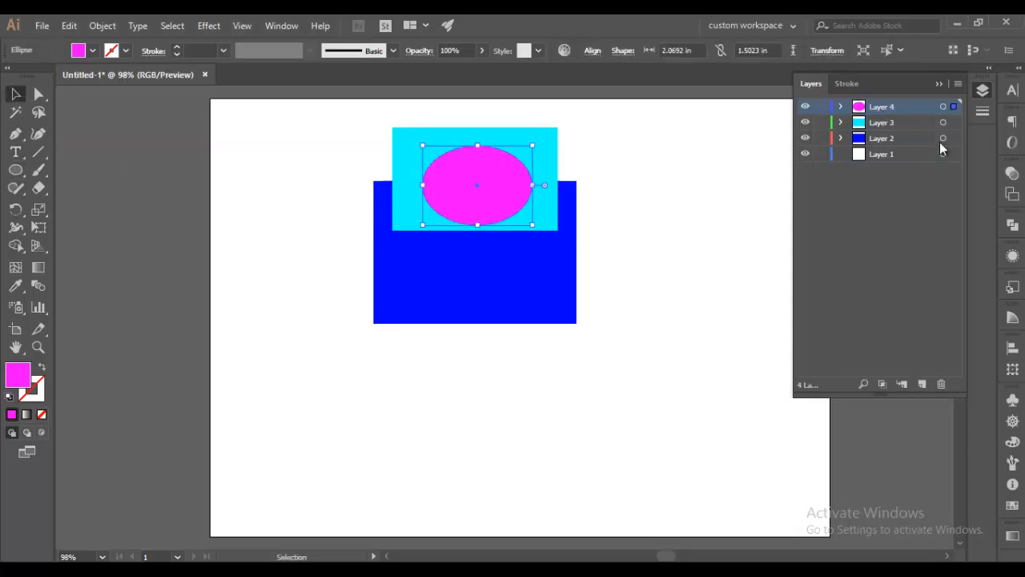
# - Hide and show Layer 4, Layer 3 and Layer 2 in turn to see which shape each layer holds
pyautogui.click(805, 106)
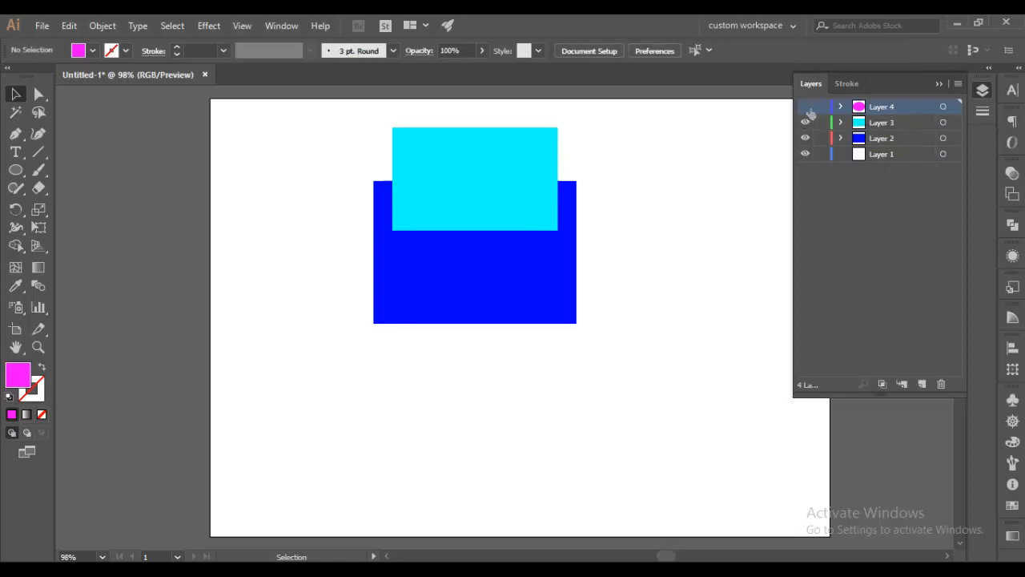
pyautogui.click(805, 107)
pyautogui.click(805, 121)
pyautogui.click(805, 121)
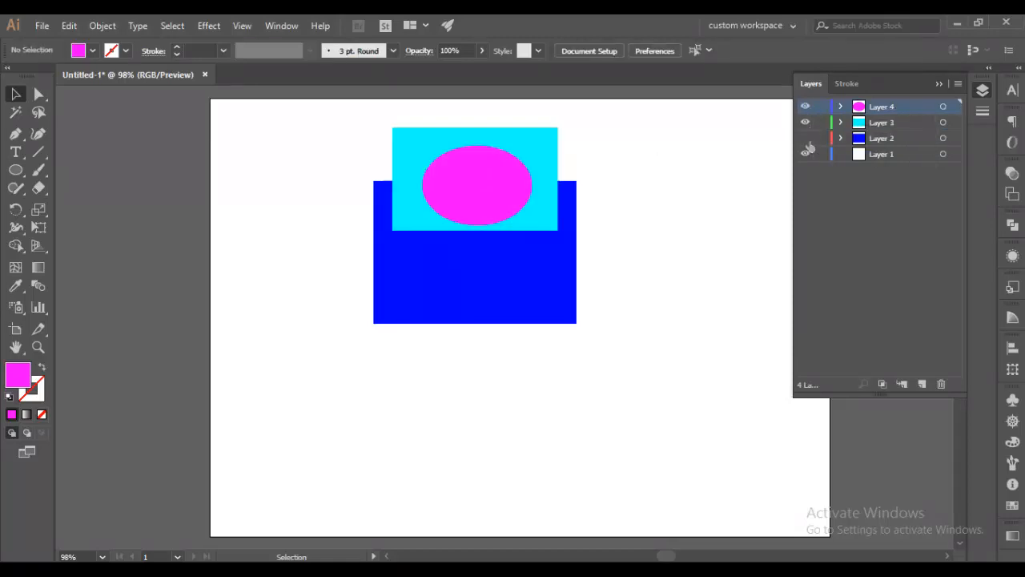
pyautogui.click(804, 138)
# - Enlarge the magenta ellipse to about 3.12 × 2.26 in, place it over both rectangles, and move Layer 4 below Layer 3
pyautogui.moveTo(486, 180); pyautogui.dragTo(673, 197)
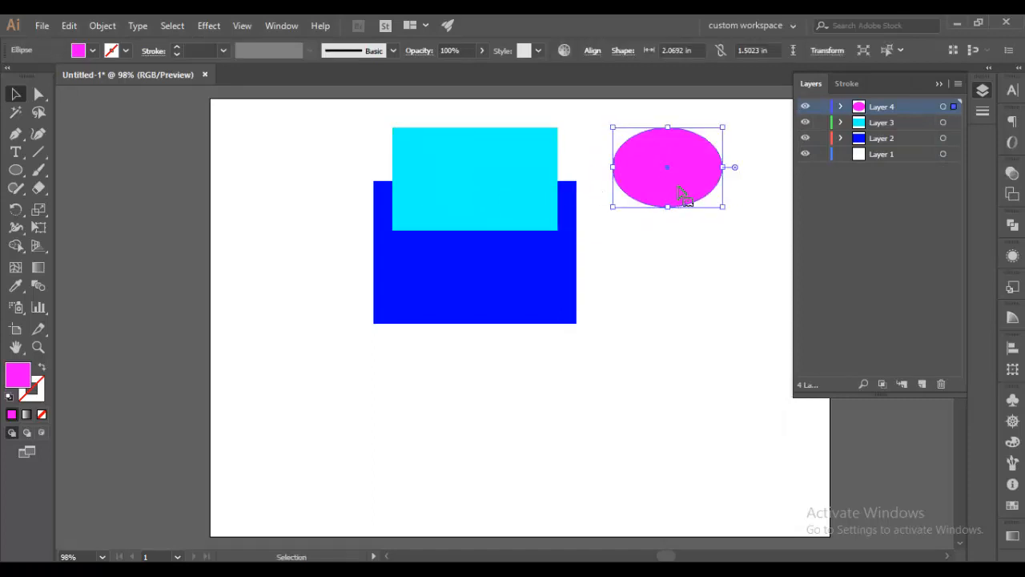
pyautogui.moveTo(725, 209); pyautogui.dragTo(778, 247)
pyautogui.moveTo(715, 227); pyautogui.dragTo(530, 211)
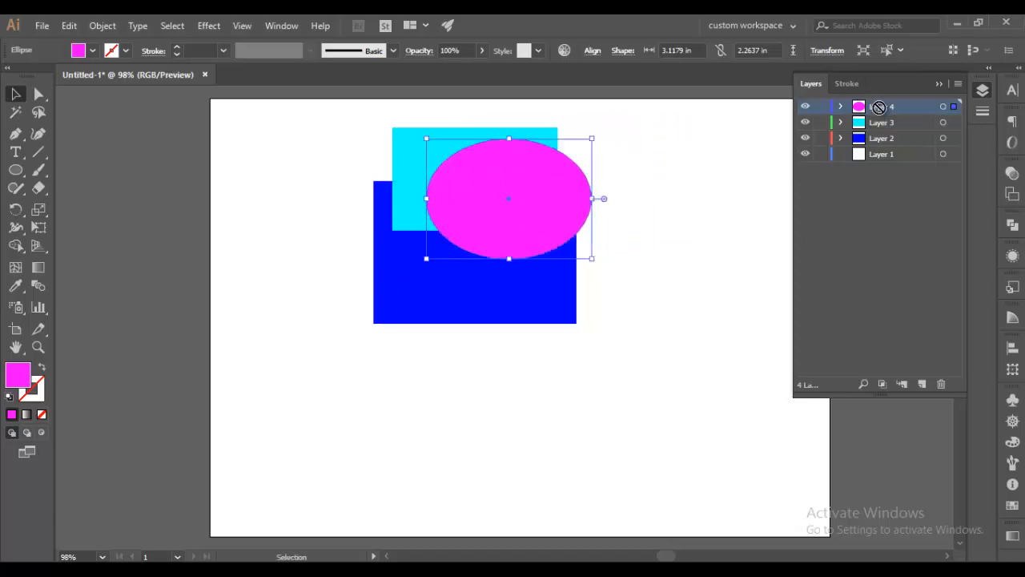
pyautogui.moveTo(879, 107); pyautogui.dragTo(881, 132)
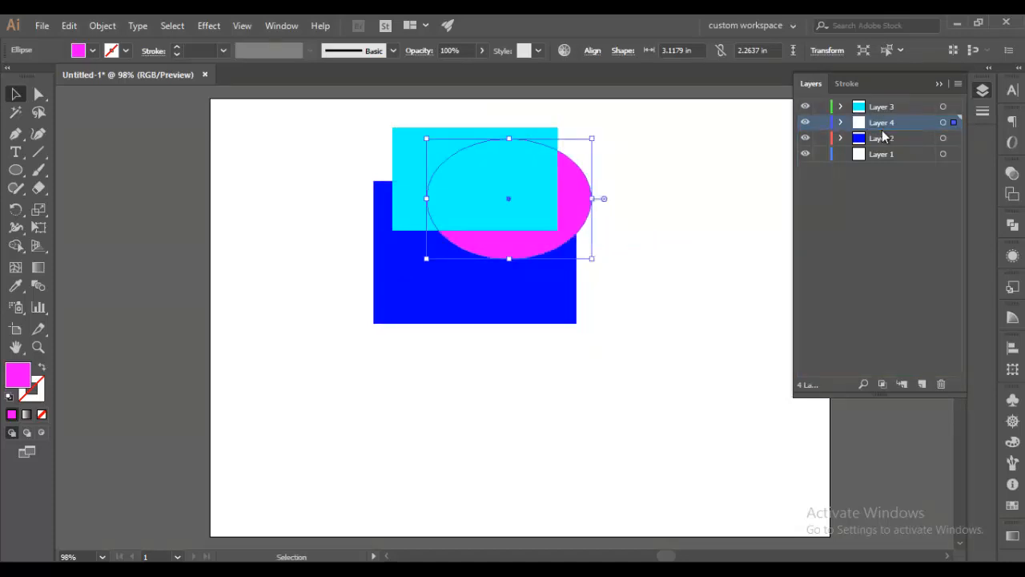
# - Lower the magenta ellipse, and move and enlarge the cyan rectangle to meet the blue rectangle's upper-left corner
pyautogui.moveTo(502, 253); pyautogui.dragTo(515, 305)
pyautogui.click(458, 188)
pyautogui.moveTo(458, 188); pyautogui.dragTo(458, 262)
pyautogui.moveTo(392, 200); pyautogui.dragTo(373, 181)
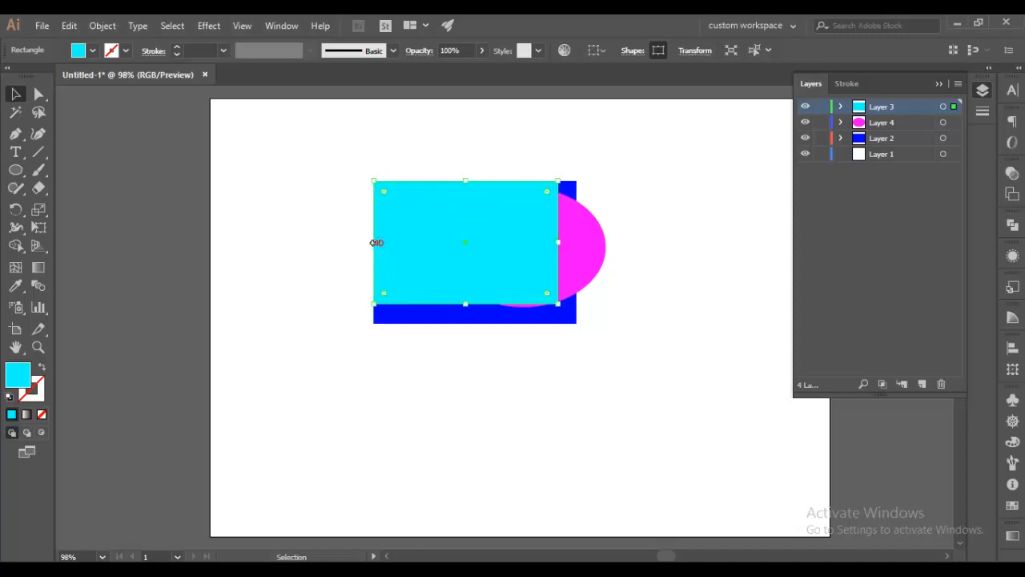
pyautogui.moveTo(376, 242); pyautogui.dragTo(373, 242)
# - Raise the magenta ellipse so it extends above the cyan rectangle, and enter and leave isolation mode on it
pyautogui.click(588, 276)
pyautogui.doubleClick(588, 253)
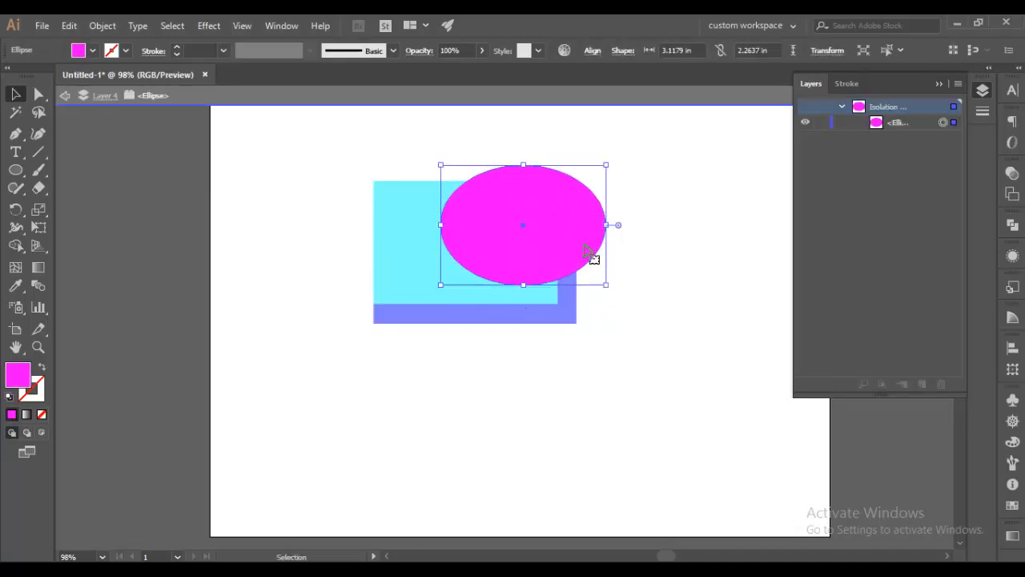
pyautogui.doubleClick(649, 153)
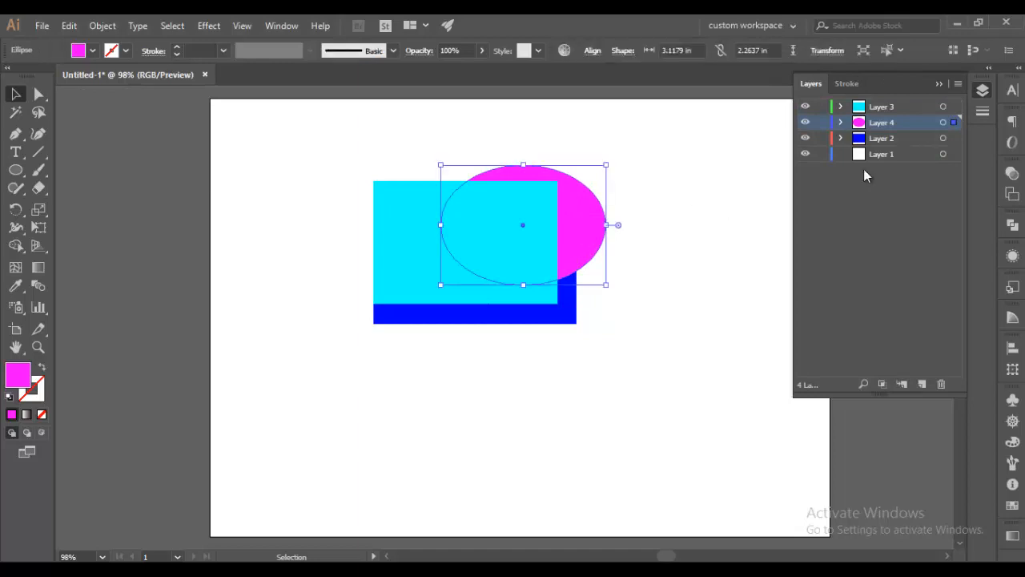
# - Move Layer 4 back above Layer 3 and hide it
pyautogui.moveTo(897, 126); pyautogui.dragTo(886, 101)
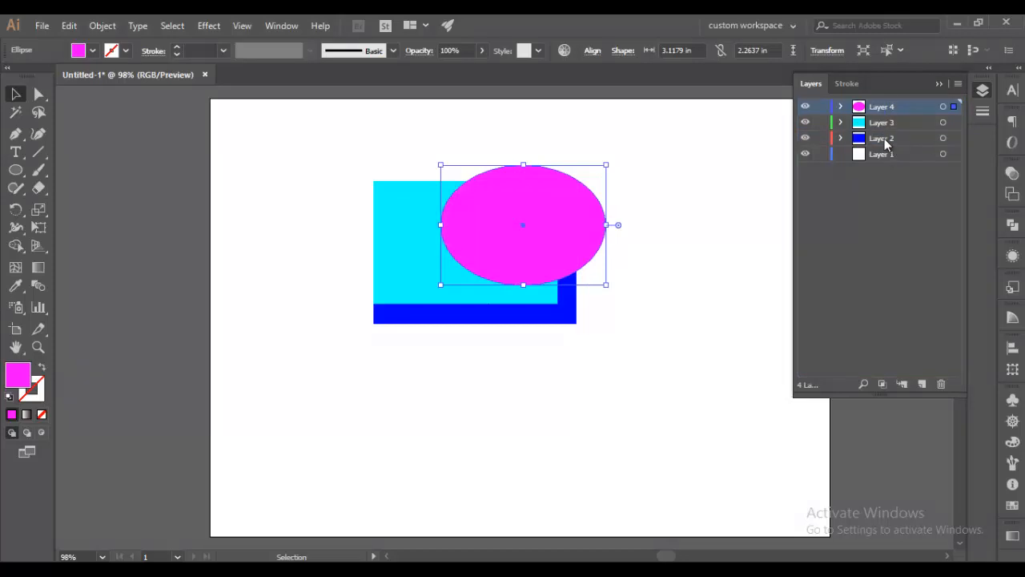
pyautogui.click(805, 107)
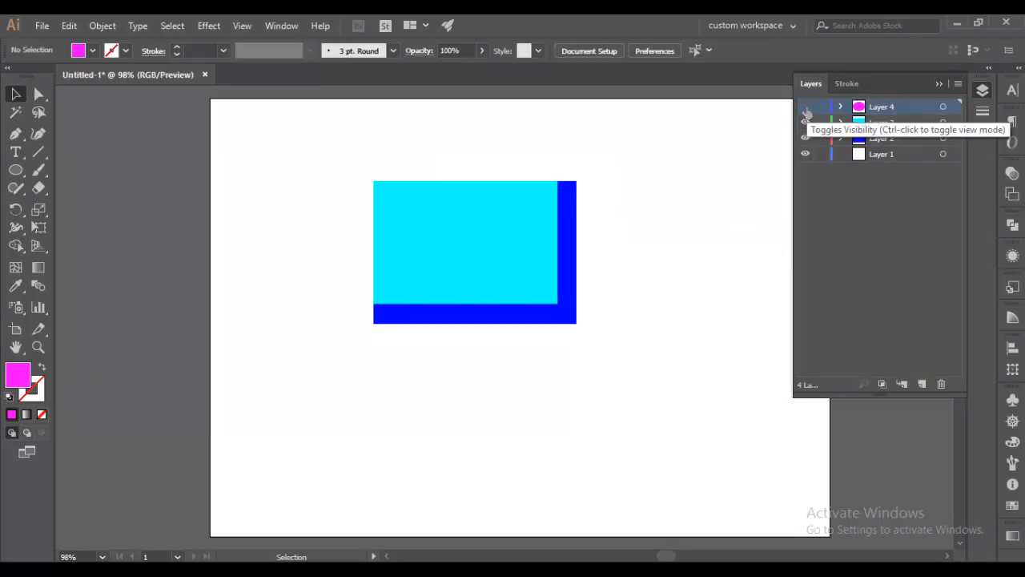
# - Make the layer holding the magenta ellipse visible again
pyautogui.click(805, 108)
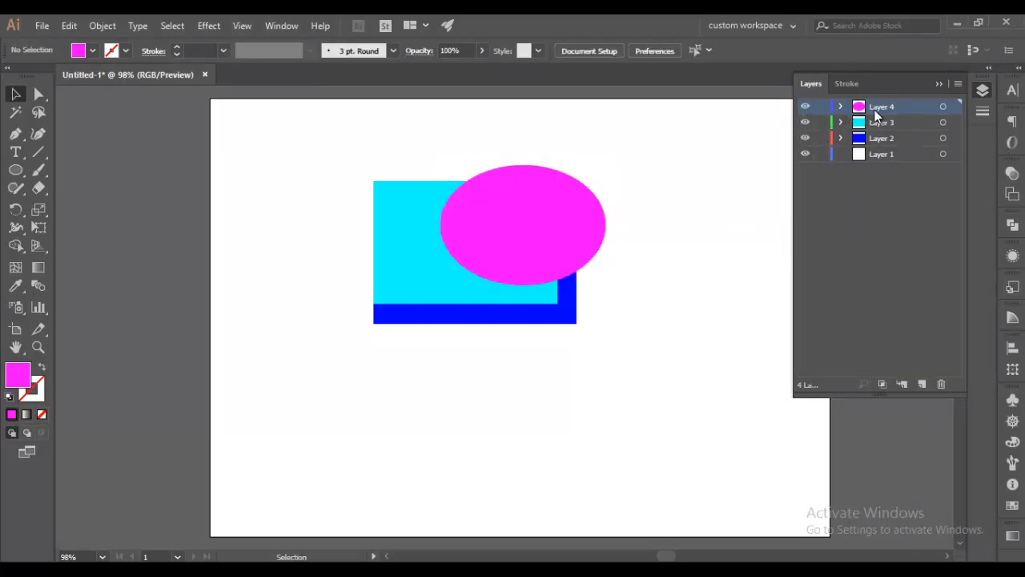
pyautogui.click(586, 241)
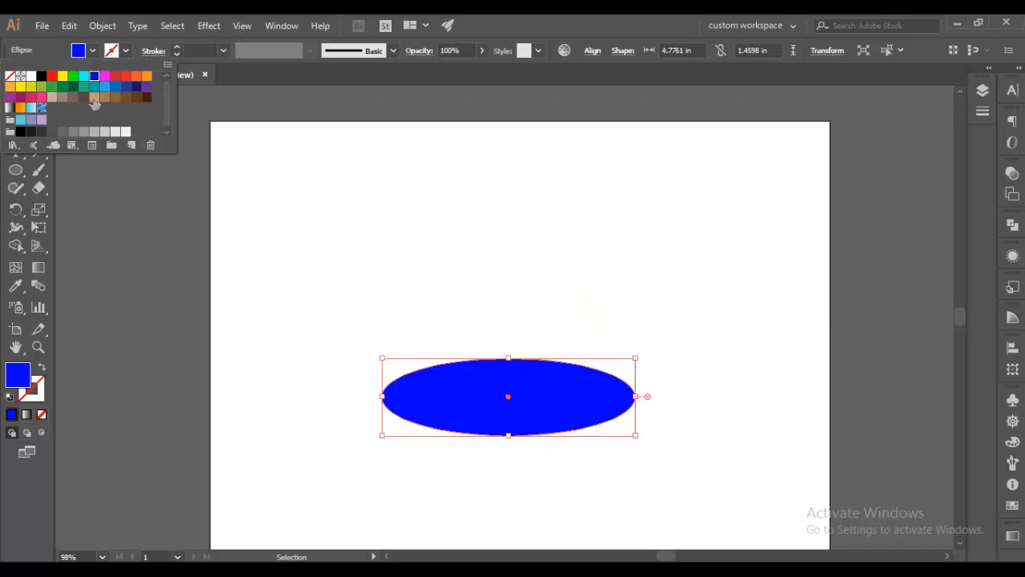
# - Fill the wide blue ellipse with light brown, and undo a trial copy placed just above it
pyautogui.click(95, 101)
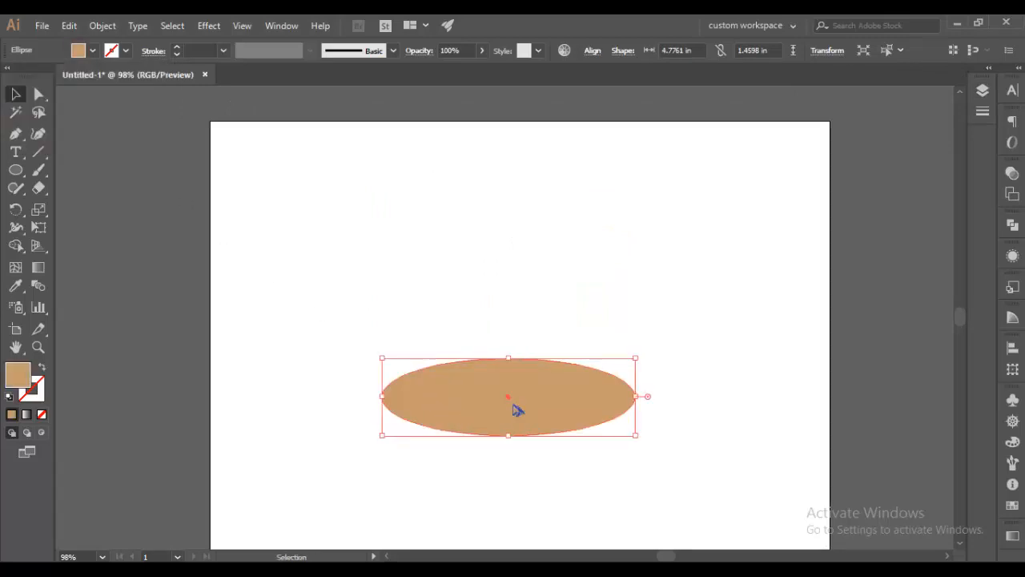
pyautogui.moveTo(515, 409); pyautogui.dragTo(522, 374)
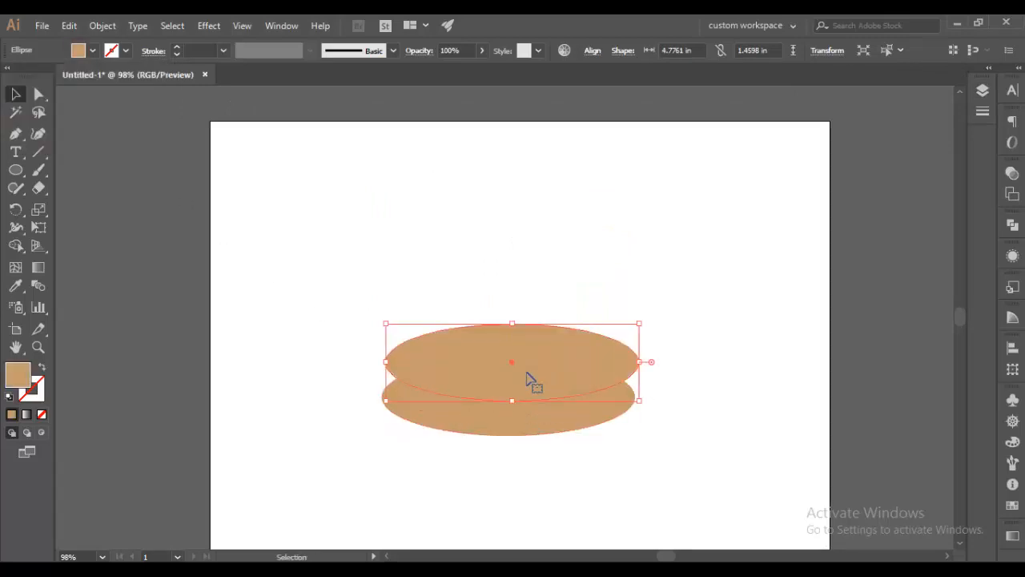
pyautogui.hotkey('ctrl', 'z')
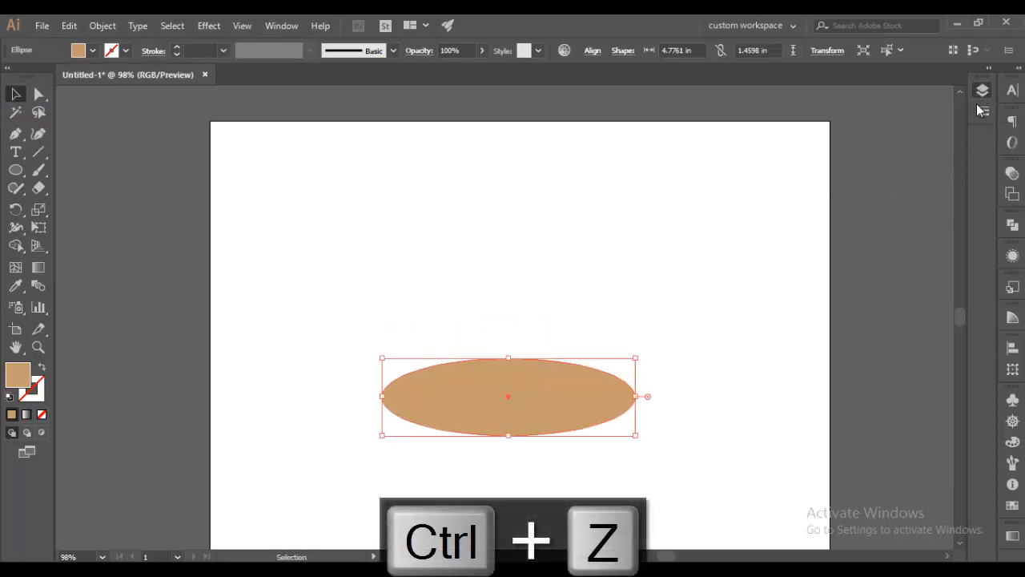
# - Delete the empty Layer 3, Layer 4 and Layer 5, keeping only Layer 2 and Layer 1
pyautogui.click(982, 90)
pyautogui.click(879, 122)
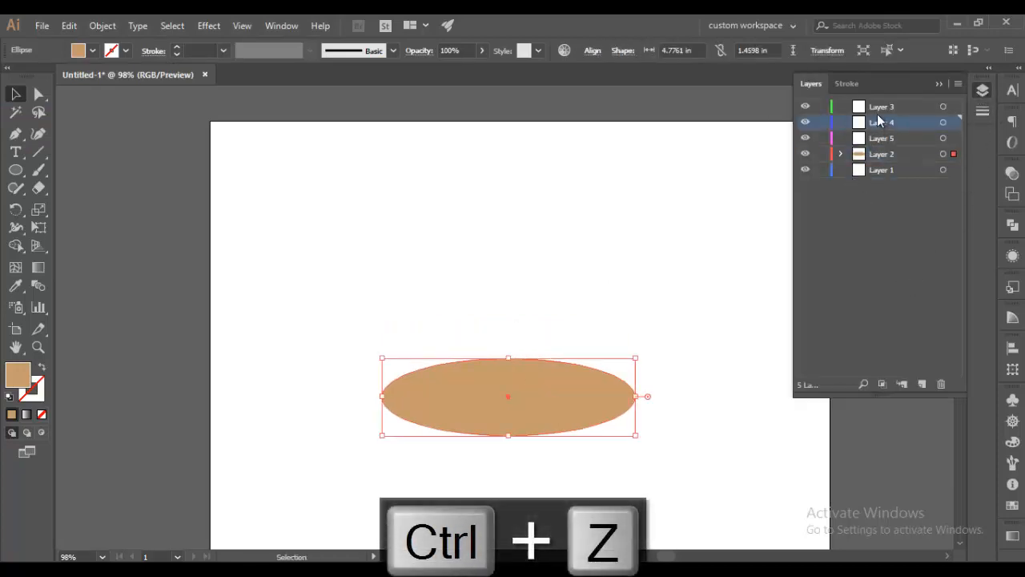
pyautogui.click(874, 106)
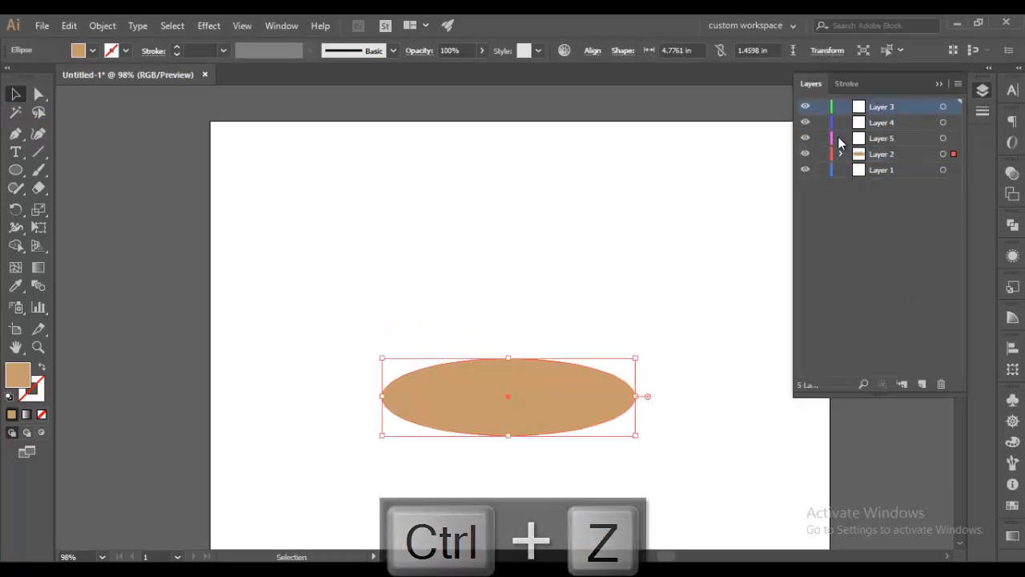
pyautogui.click(942, 385)
pyautogui.click(942, 385)
pyautogui.click(942, 384)
pyautogui.click(942, 385)
pyautogui.click(630, 317)
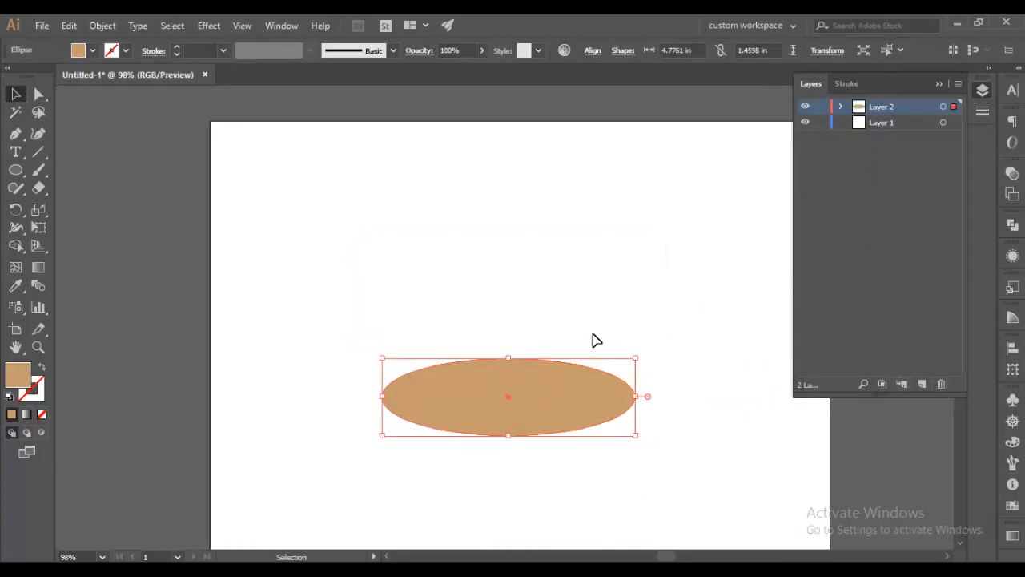
# - Add a new layer above Layer 2 and paste a copy of the light brown ellipse onto it, overlapping the original from slightly above
pyautogui.click(920, 384)
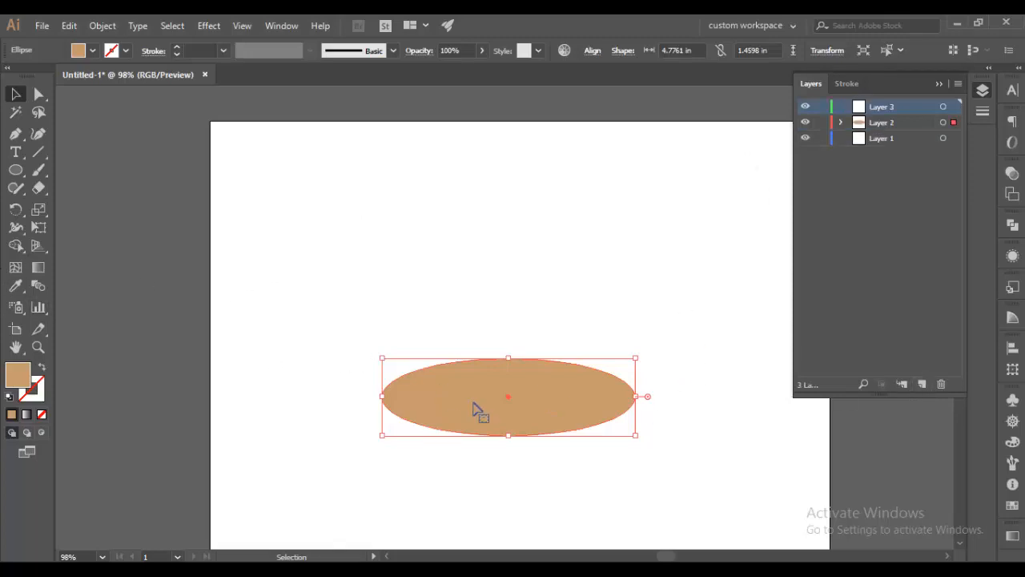
pyautogui.moveTo(477, 406); pyautogui.dragTo(479, 357)
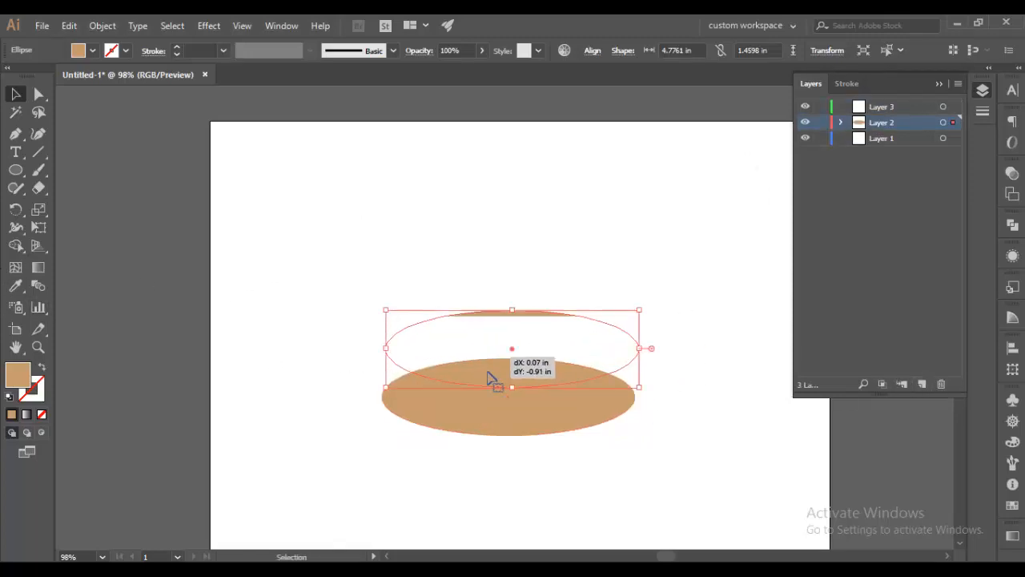
pyautogui.hotkey('ctrl', 'z')
pyautogui.hotkey('ctrl', 'c')
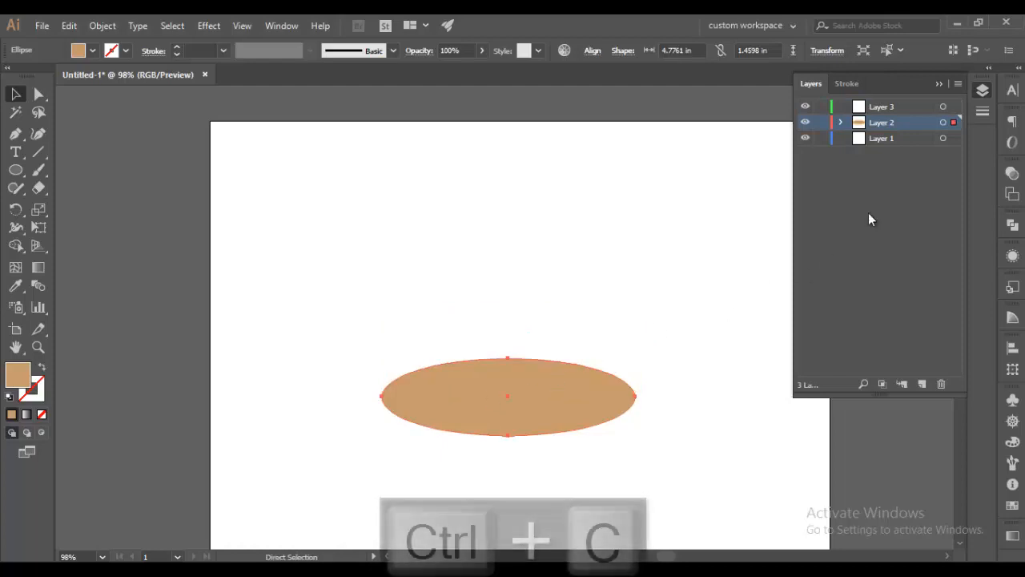
pyautogui.click(887, 109)
pyautogui.click(638, 165)
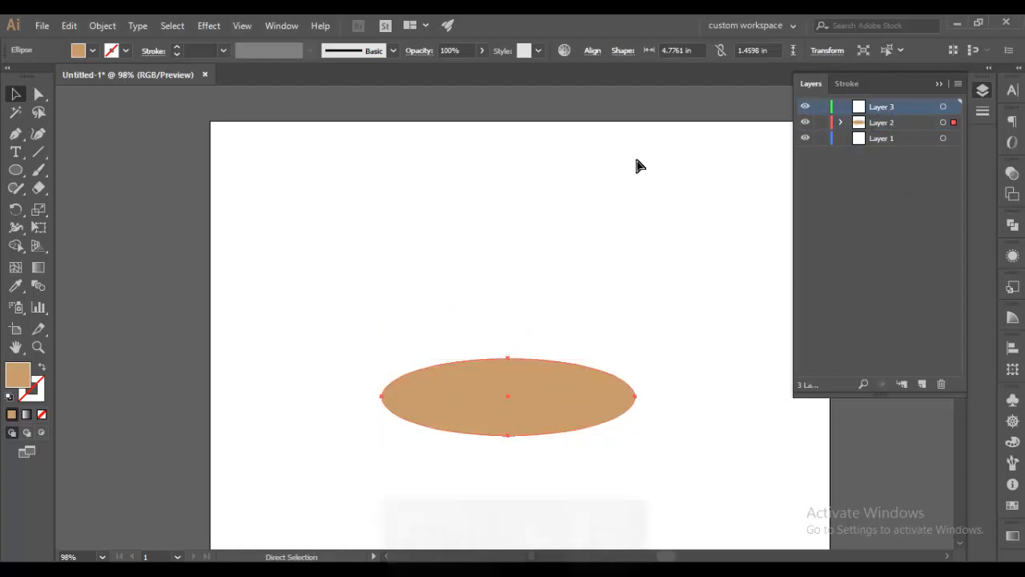
pyautogui.hotkey('ctrl', 'v')
pyautogui.moveTo(518, 323); pyautogui.dragTo(514, 367)
# - Fill the copied ellipse with medium brown and align it over the light brown one, leaving a thin rim of the lower ellipse exposed
pyautogui.click(92, 50)
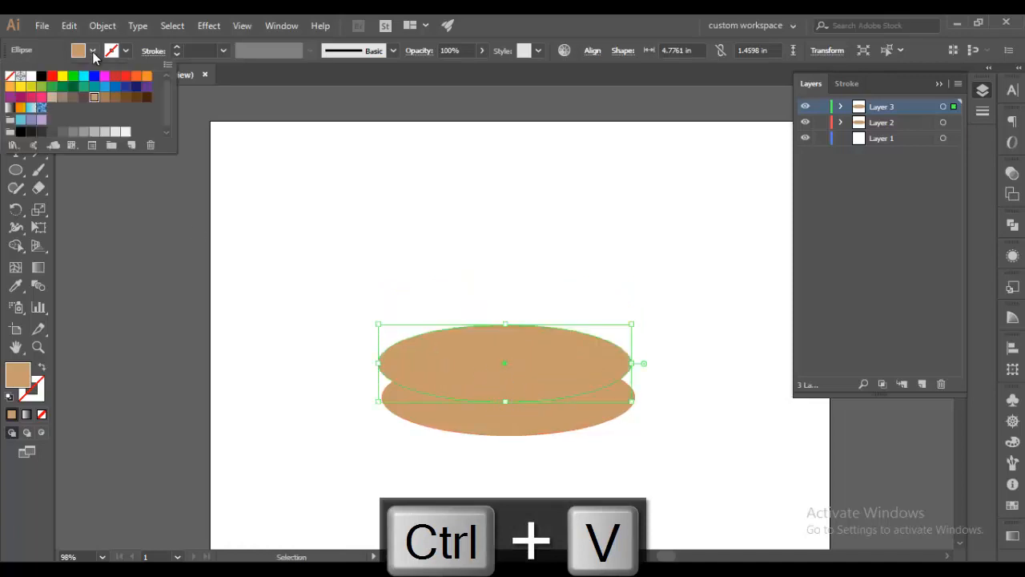
pyautogui.click(125, 97)
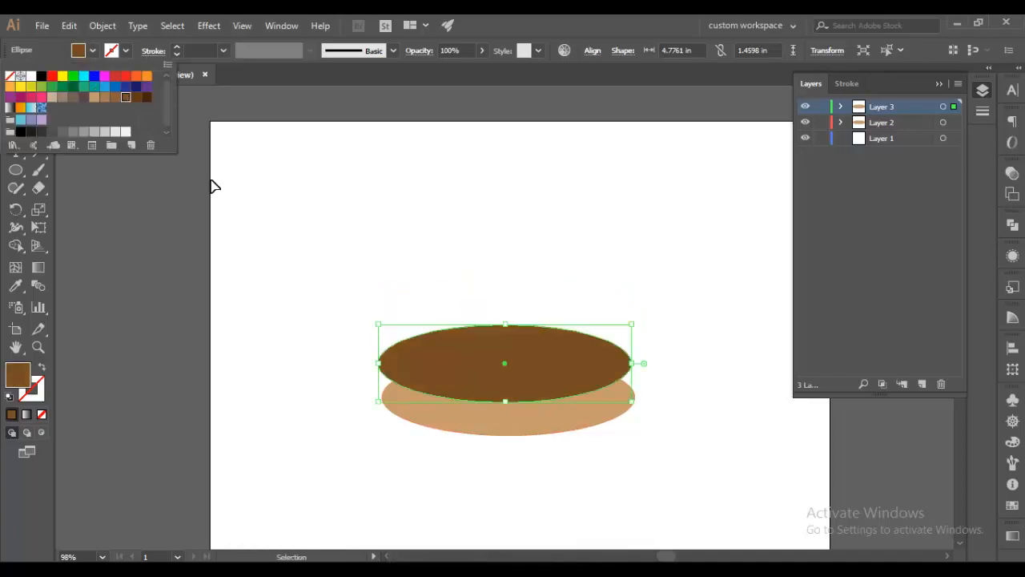
pyautogui.click(505, 382)
pyautogui.moveTo(532, 388); pyautogui.dragTo(508, 411)
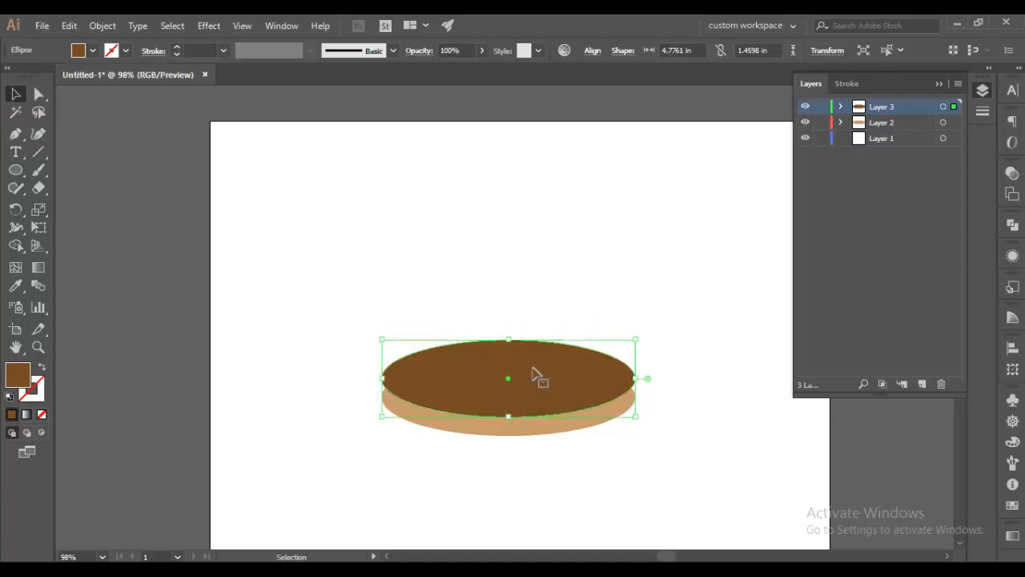
# - Copy the medium brown ellipse onto a new top layer and align the copy slightly above the original
pyautogui.press('a')
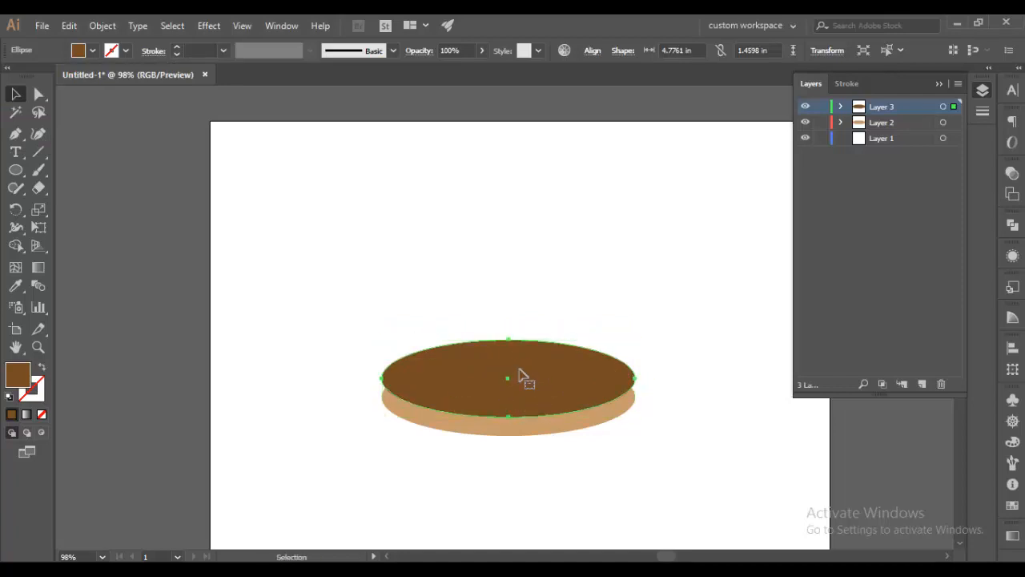
pyautogui.hotkey('ctrl', 'c')
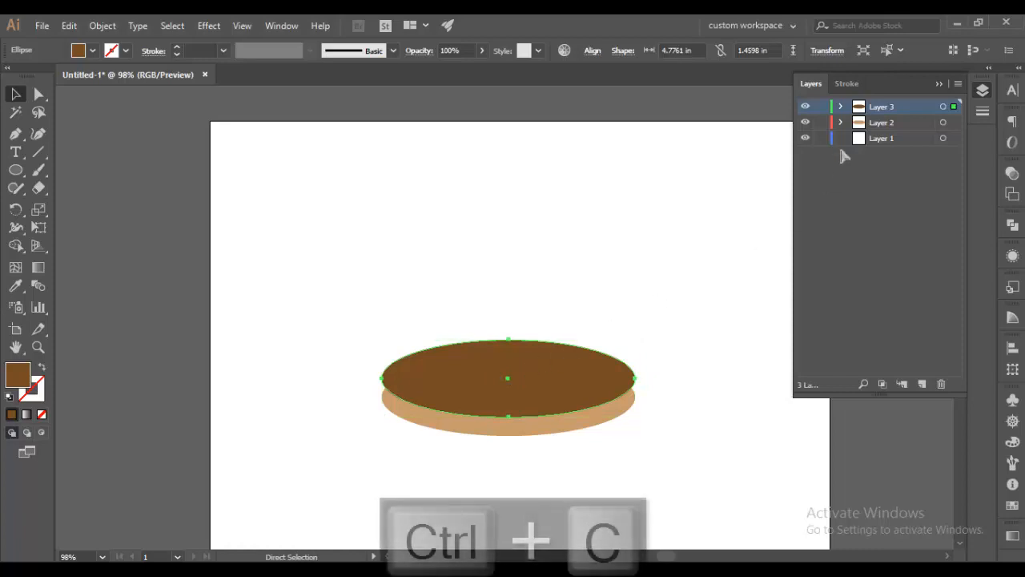
pyautogui.click(921, 384)
pyautogui.hotkey('ctrl', 'v')
pyautogui.press('v')
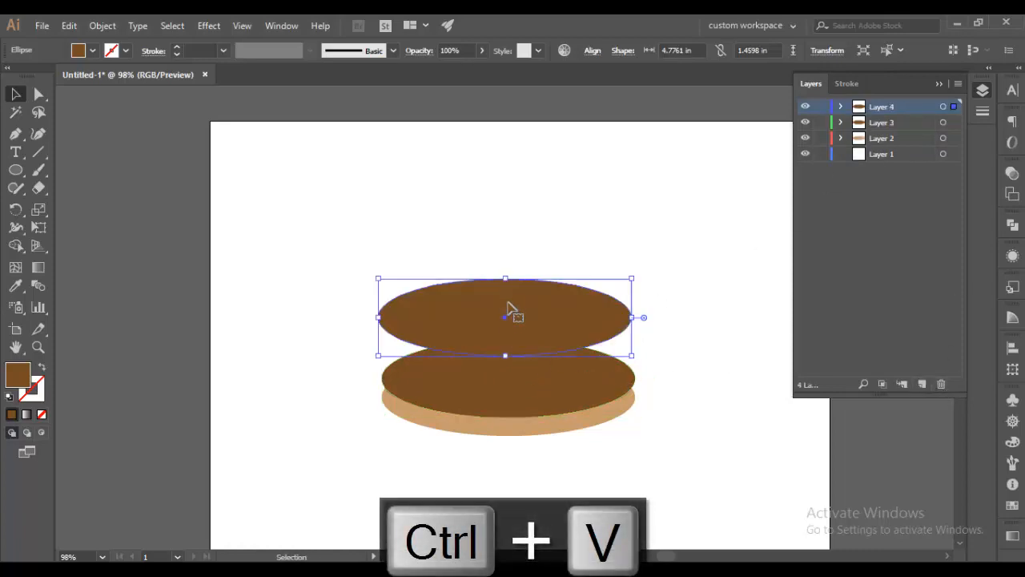
pyautogui.moveTo(513, 311); pyautogui.dragTo(518, 351)
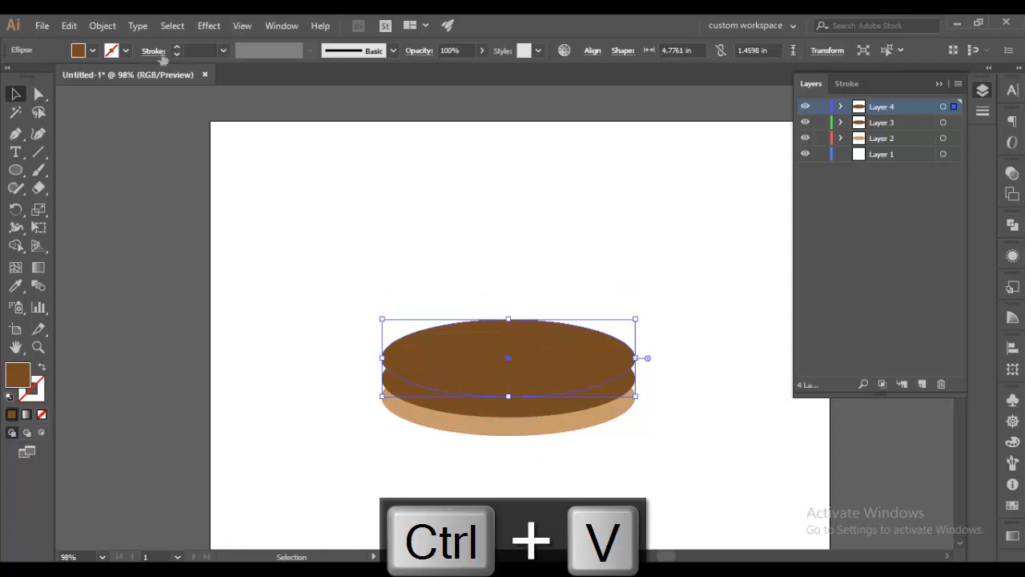
# - Fill the topmost ellipse with the darkest brown swatch
pyautogui.click(92, 51)
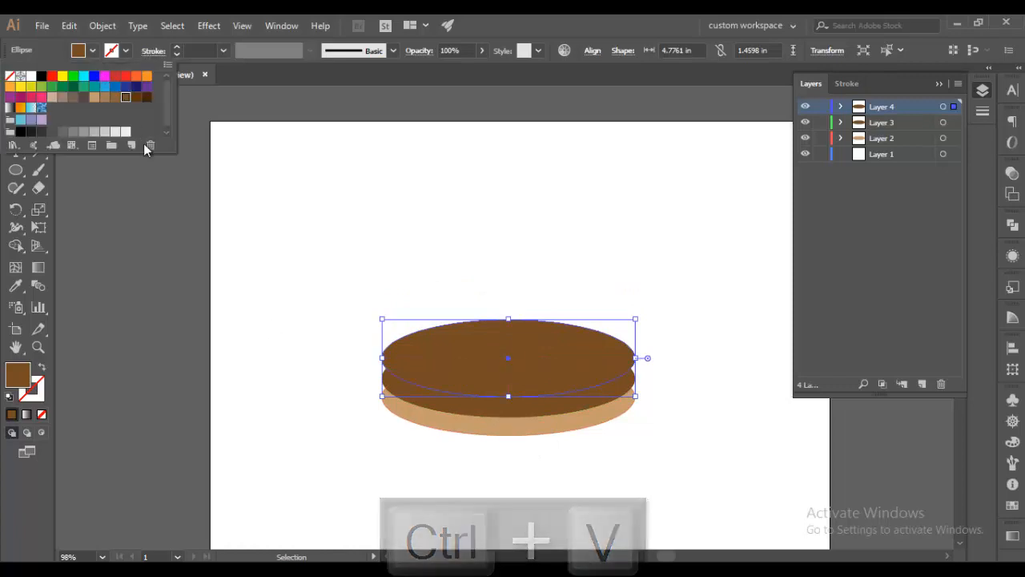
pyautogui.click(84, 97)
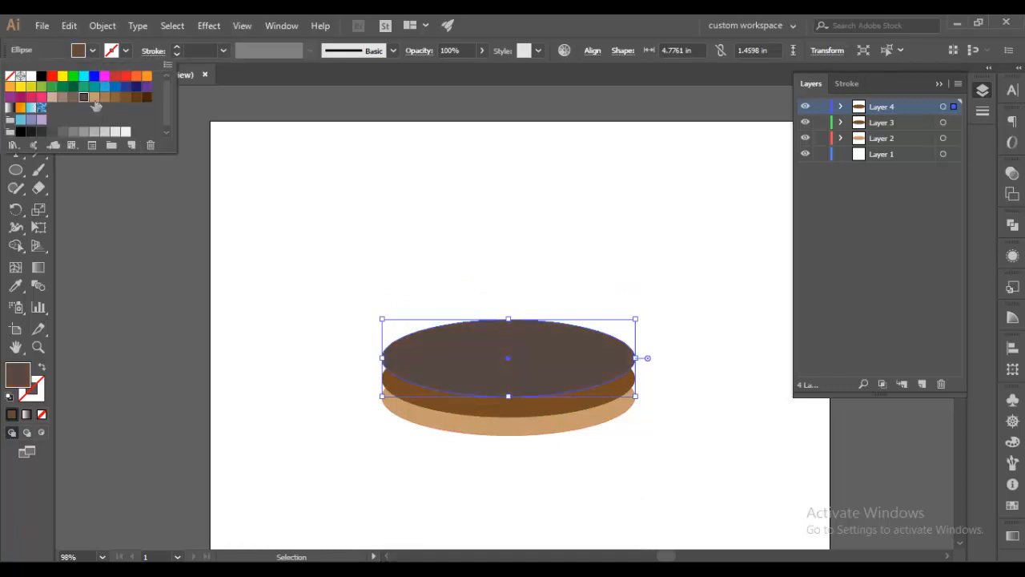
pyautogui.click(147, 97)
pyautogui.click(505, 365)
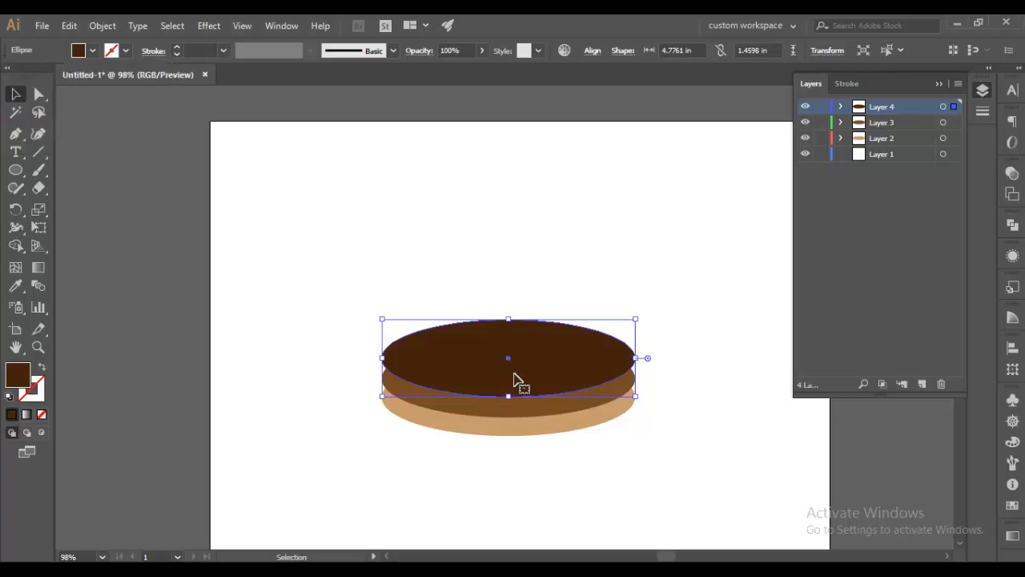
pyautogui.hotkey('ctrl', 'c')
pyautogui.hotkey('ctrl', 'v')
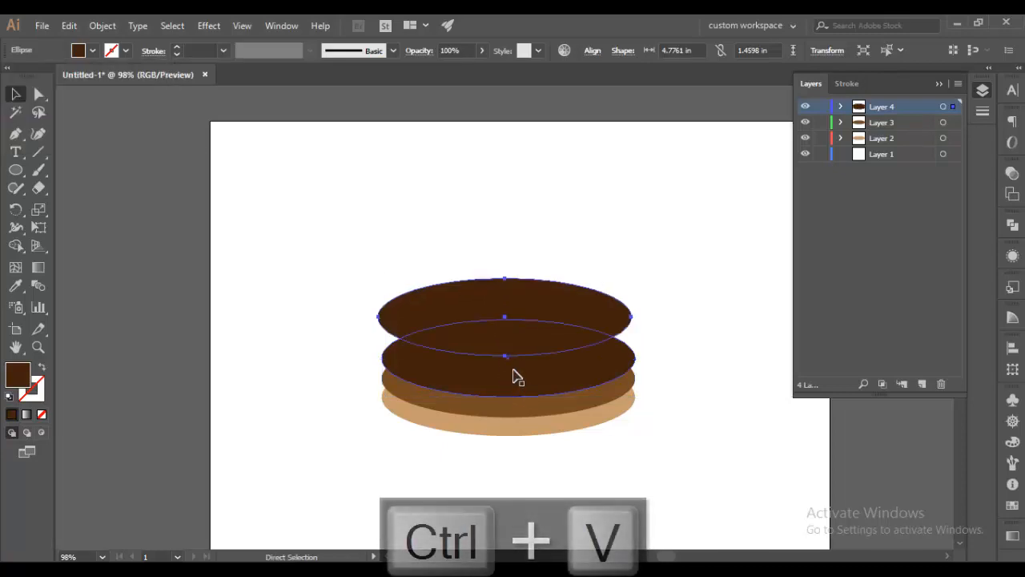
pyautogui.moveTo(513, 331); pyautogui.dragTo(260, 202)
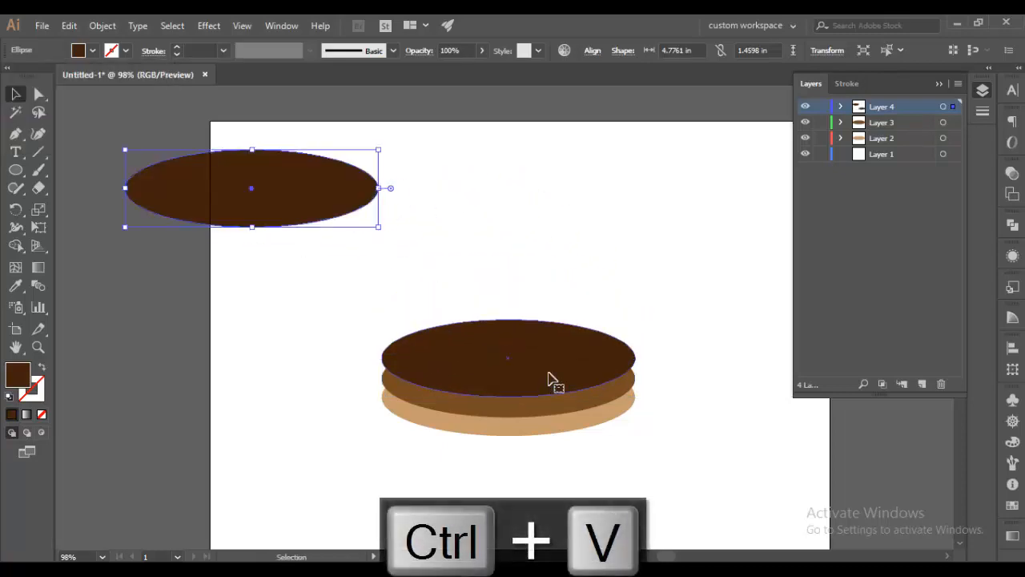
pyautogui.click(550, 379)
pyautogui.click(196, 370)
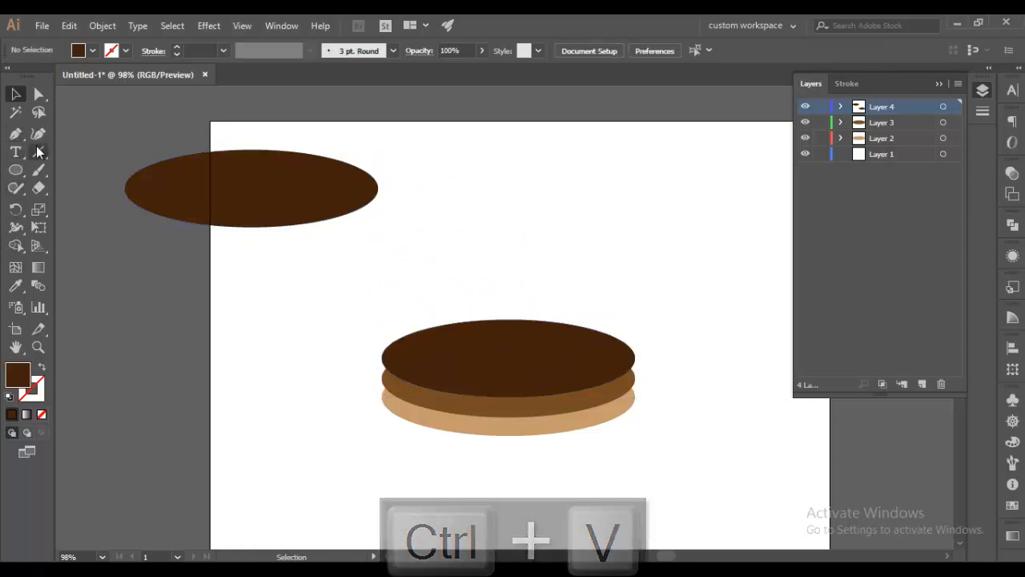
pyautogui.click(16, 133)
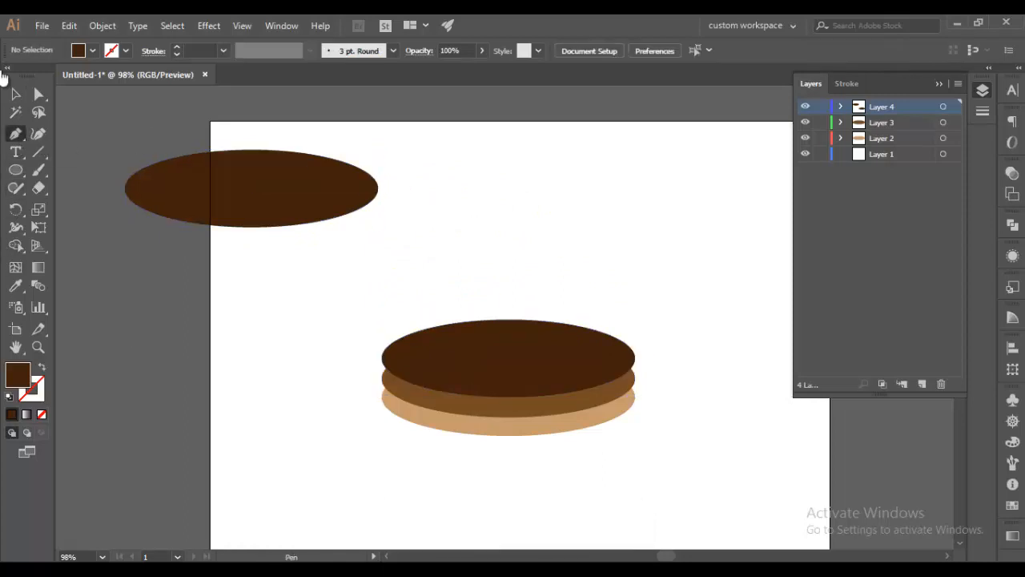
pyautogui.click(14, 94)
pyautogui.press('Delete')
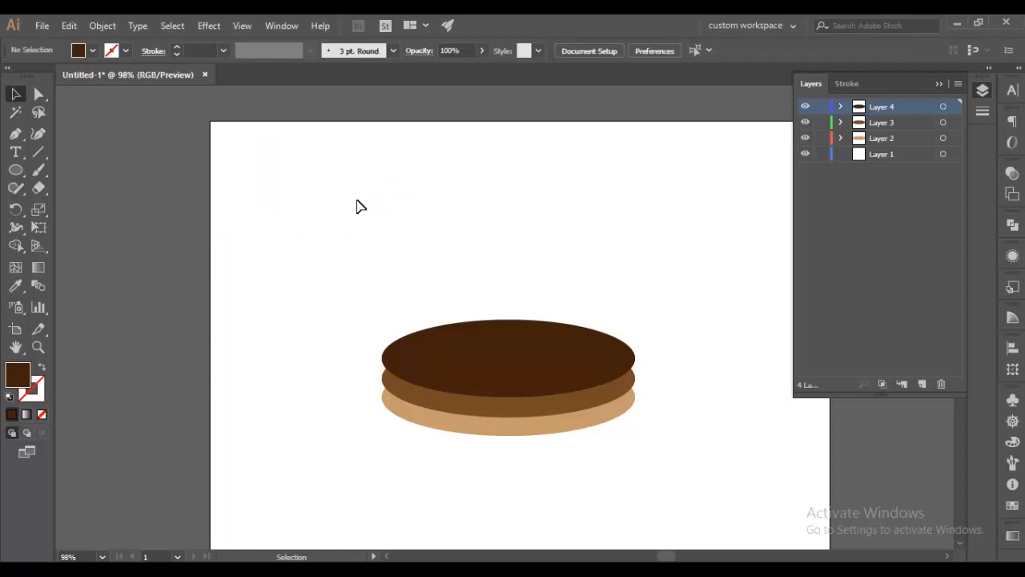
# - Add a new top layer, draw a closed icing shape with dripping front edge over the dark brown ellipse using the Pen tool, and select it
pyautogui.click(920, 385)
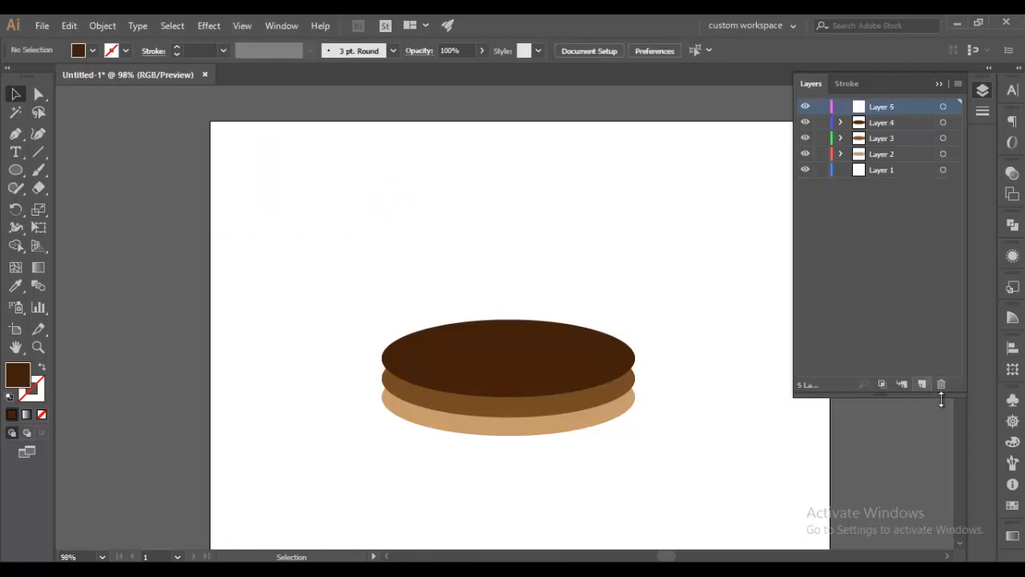
pyautogui.click(512, 323)
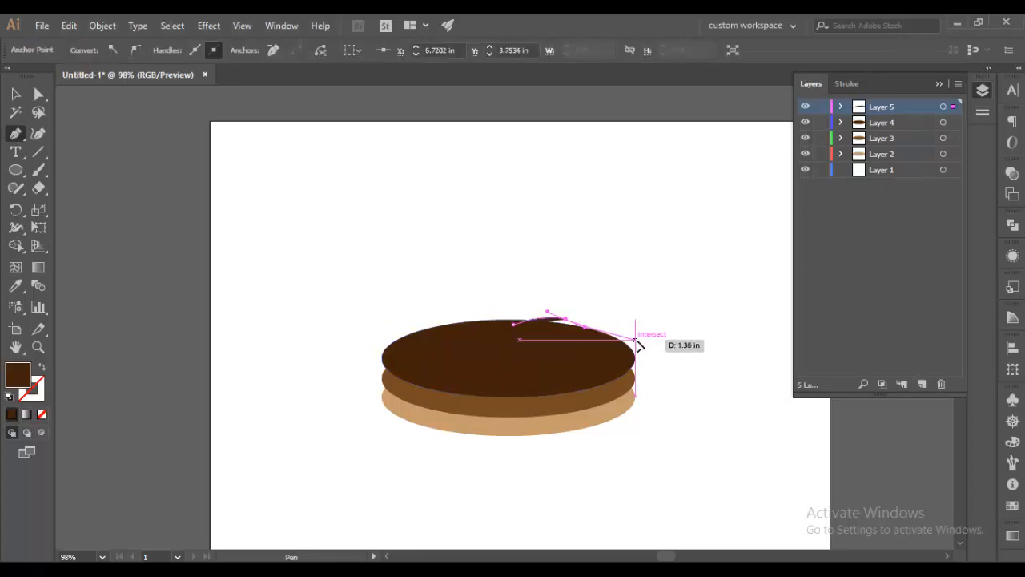
pyautogui.moveTo(635, 339); pyautogui.dragTo(650, 361)
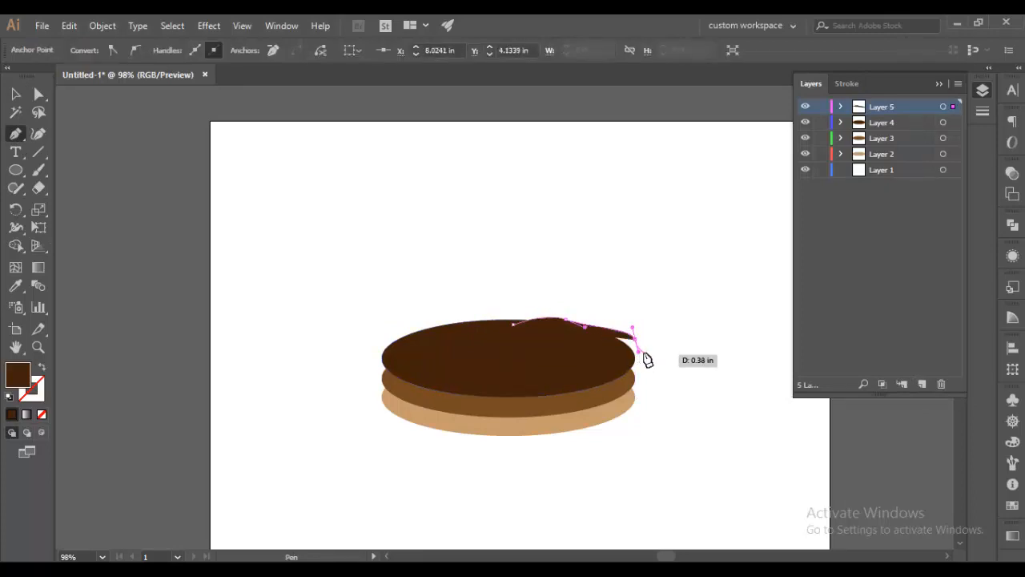
pyautogui.press('Delete')
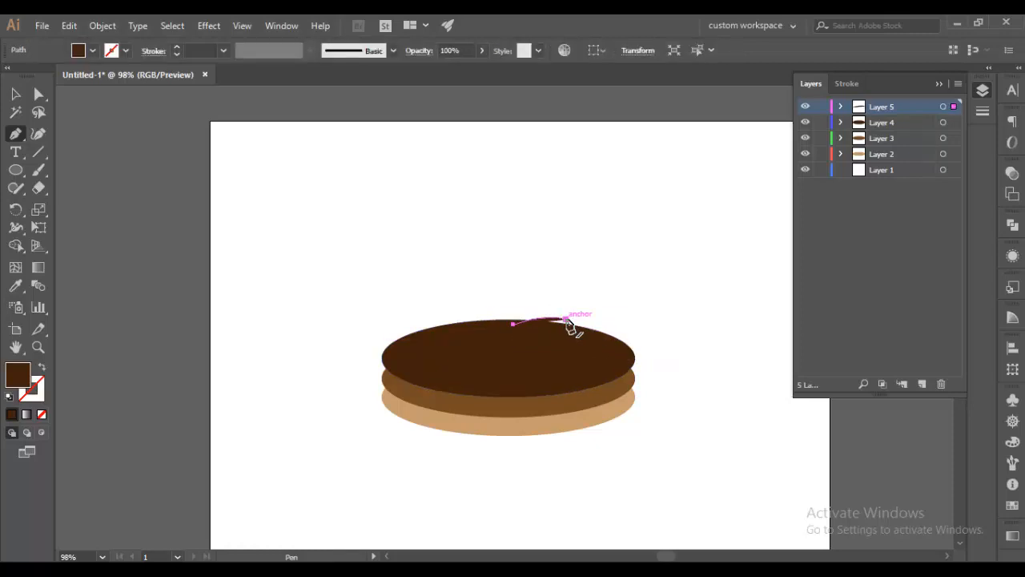
pyautogui.click(565, 318)
pyautogui.moveTo(625, 338); pyautogui.dragTo(419, 373)
pyautogui.moveTo(399, 377); pyautogui.dragTo(382, 363)
pyautogui.moveTo(382, 358); pyautogui.dragTo(423, 329)
pyautogui.click(443, 328)
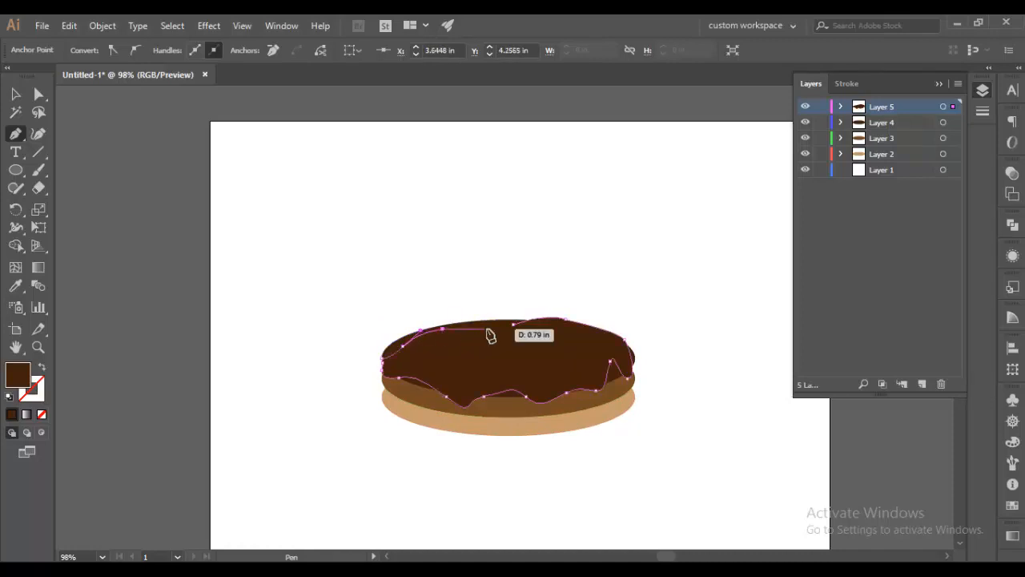
pyautogui.click(488, 329)
pyautogui.moveTo(513, 329); pyautogui.dragTo(547, 311)
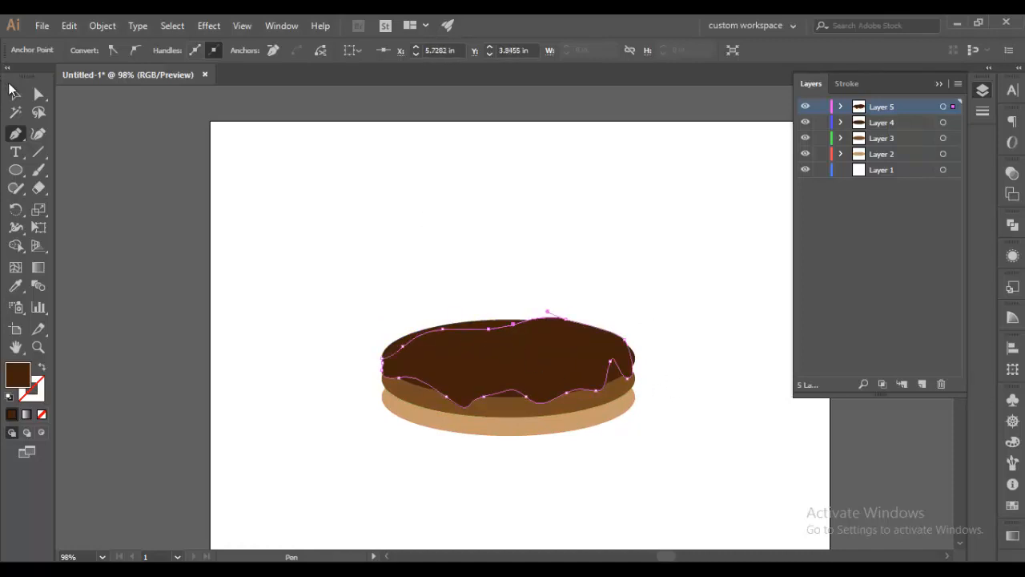
pyautogui.click(13, 92)
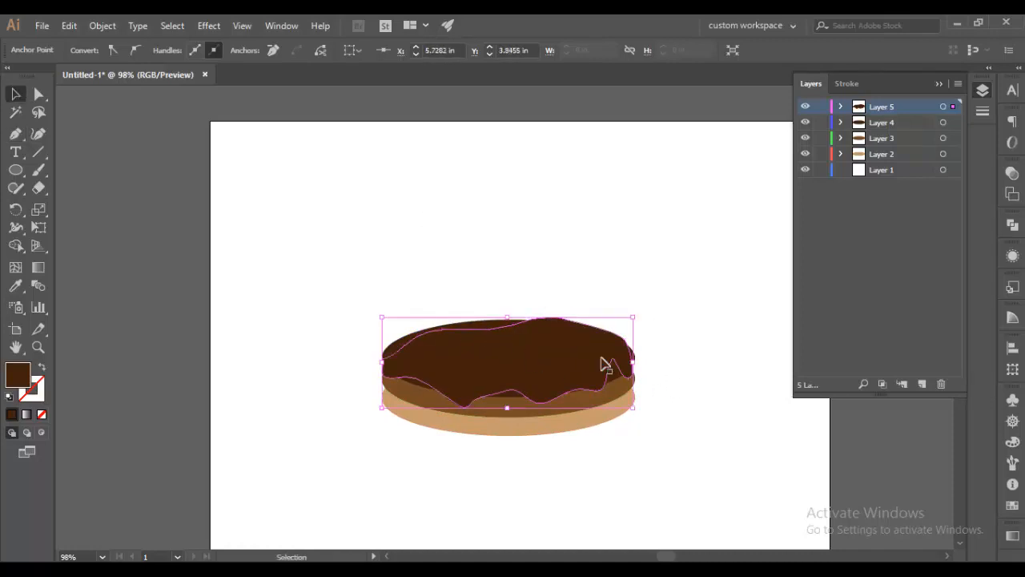
pyautogui.click(512, 361)
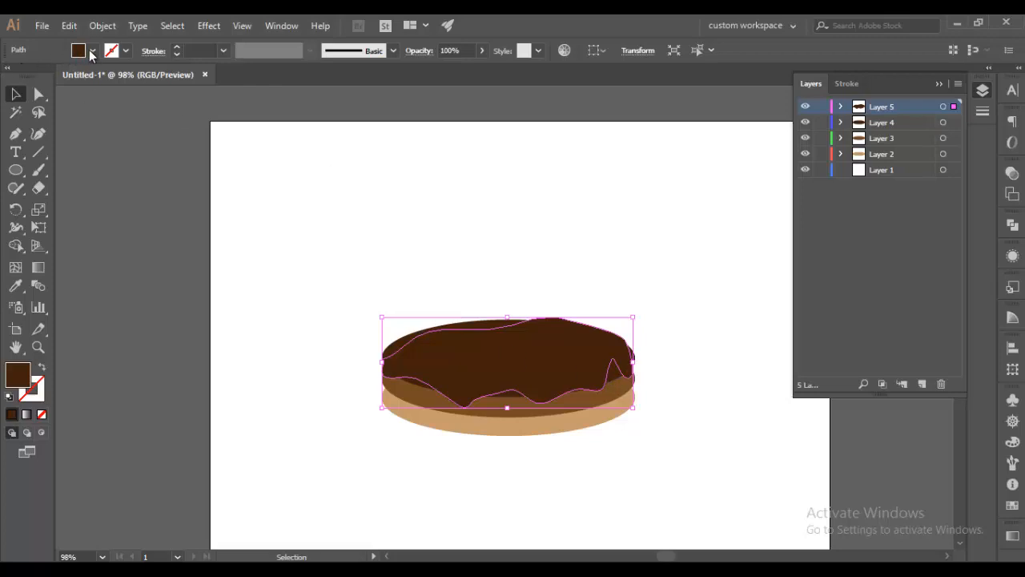
# - Fill the icing shape with the light peach color #fcd5ac
pyautogui.click(91, 51)
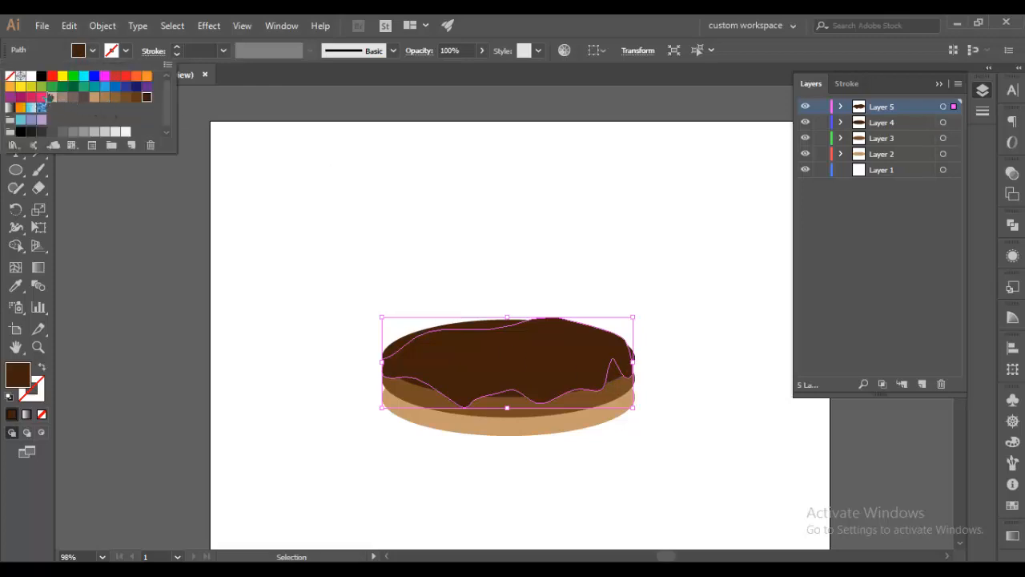
pyautogui.click(30, 77)
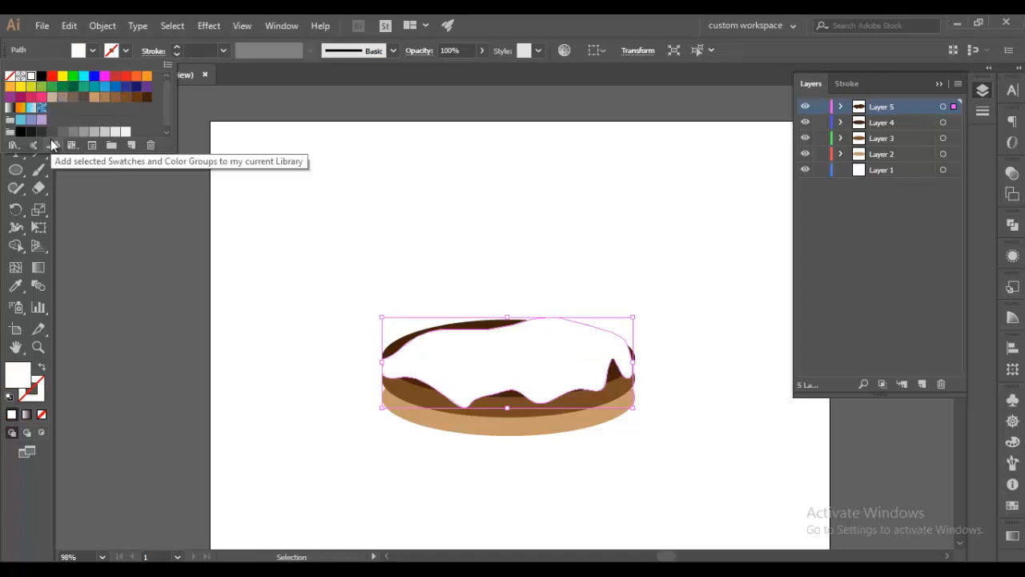
pyautogui.click(51, 97)
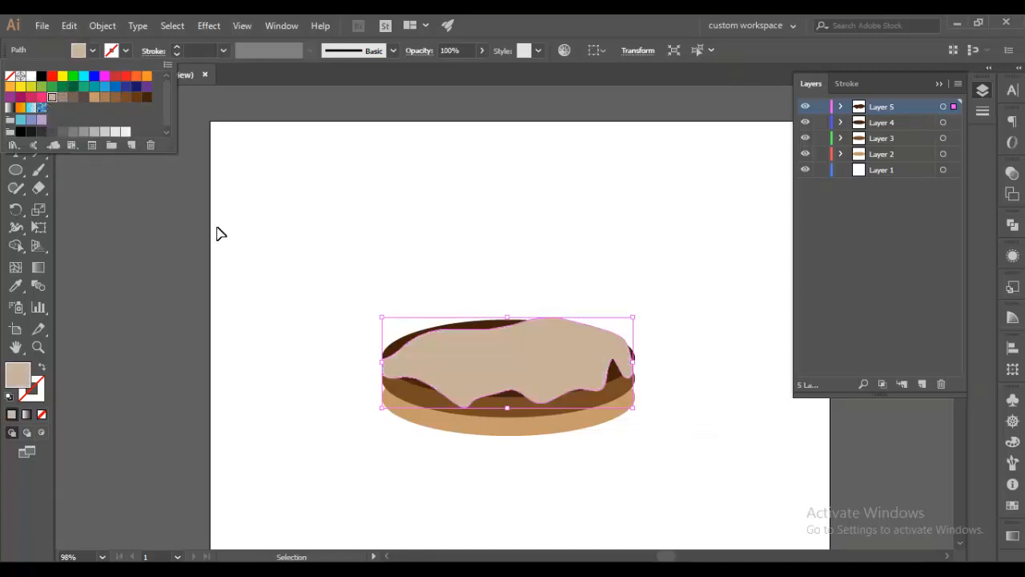
pyautogui.doubleClick(17, 376)
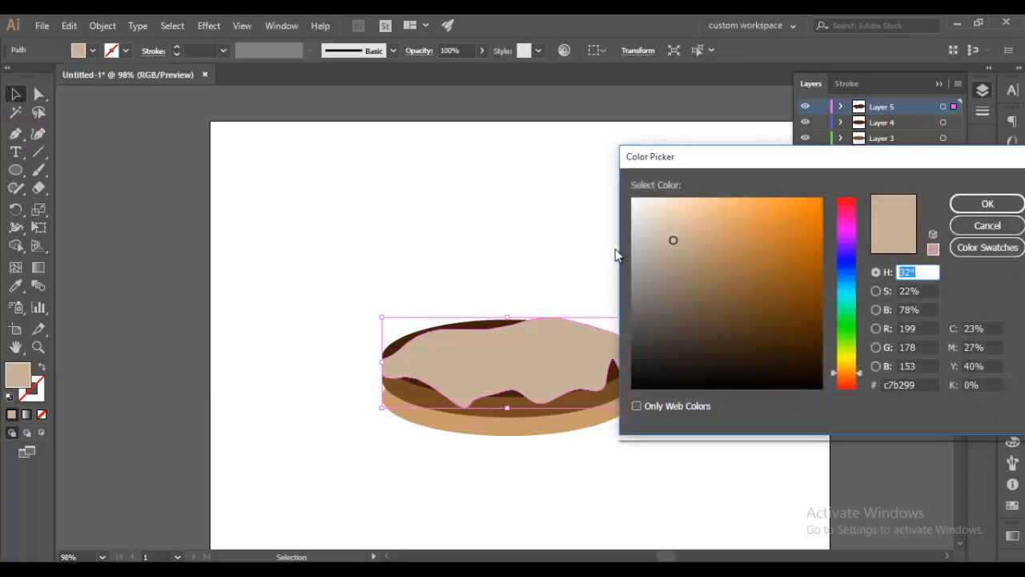
pyautogui.moveTo(650, 221); pyautogui.dragTo(650, 215)
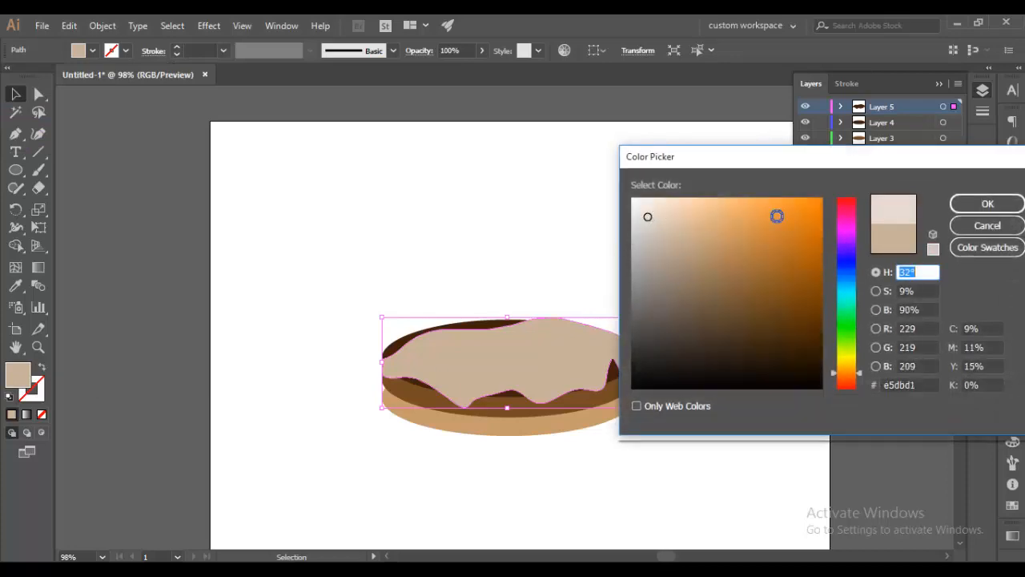
pyautogui.click(727, 198)
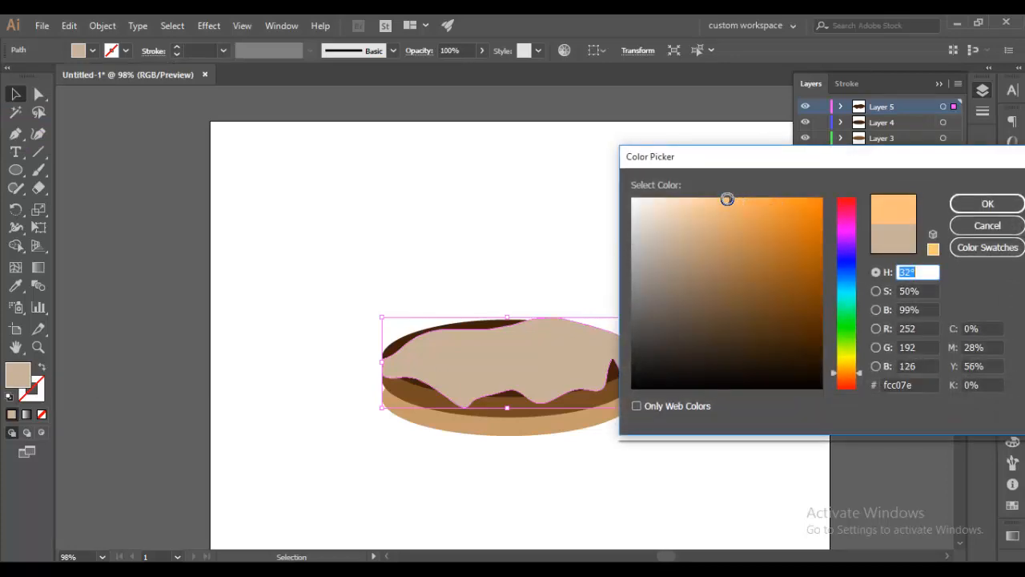
pyautogui.moveTo(719, 202); pyautogui.dragTo(694, 202)
pyautogui.click(981, 204)
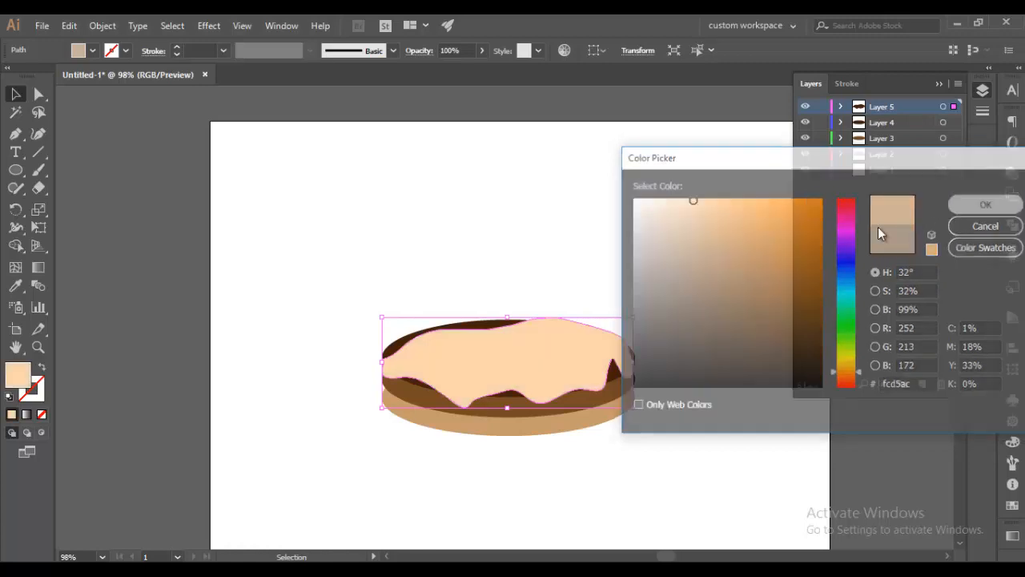
pyautogui.click(685, 318)
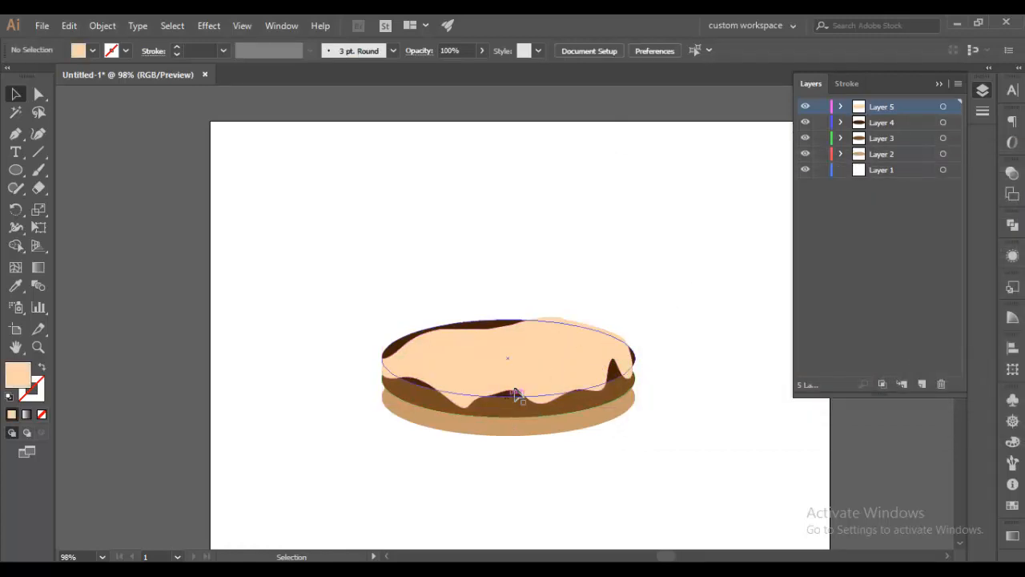
# - Add an empty top layer and paste a copy of the dark brown ellipse onto another new layer above the original
pyautogui.click(921, 385)
pyautogui.click(485, 325)
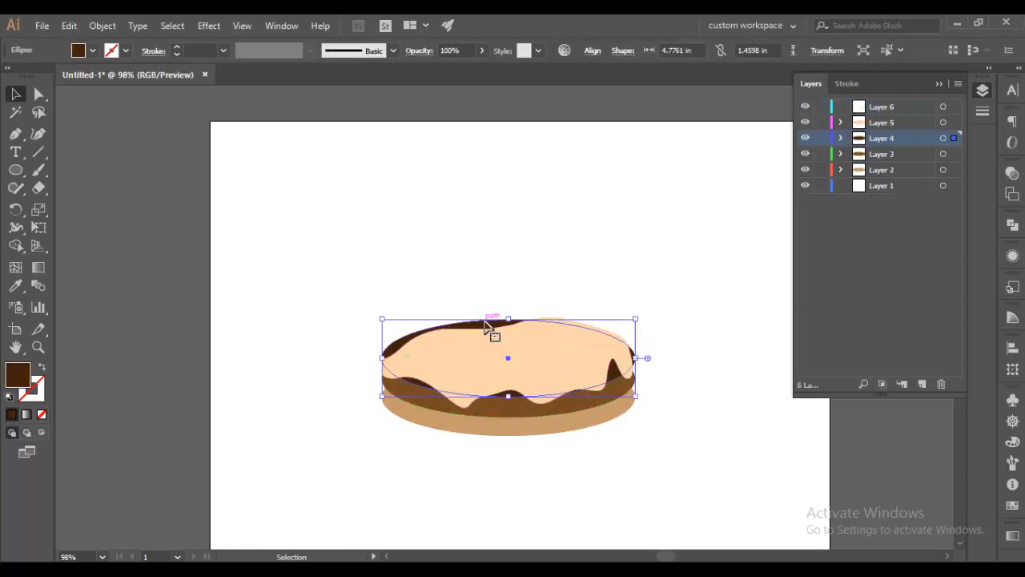
pyautogui.hotkey('ctrl', 'c')
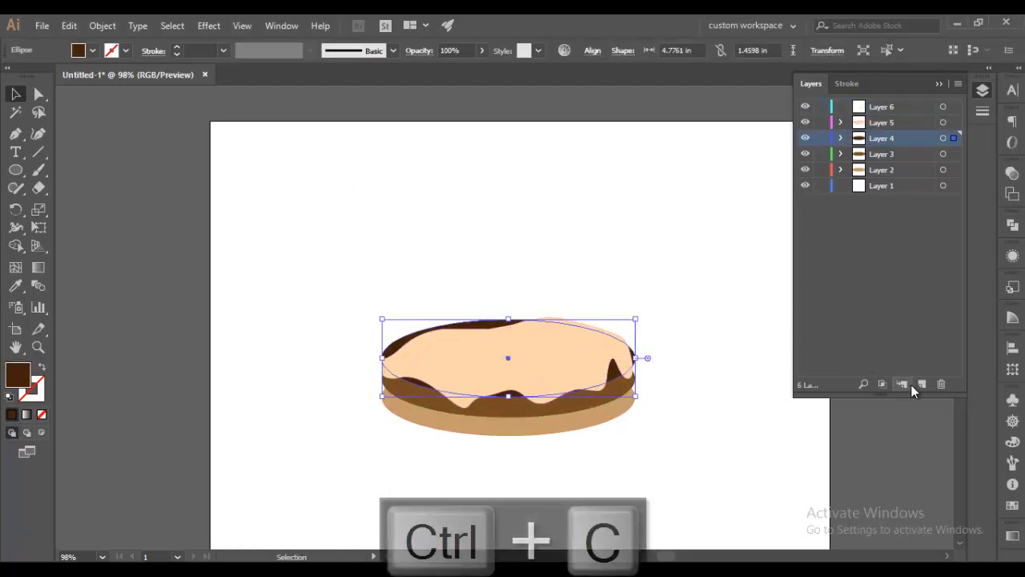
pyautogui.click(922, 383)
pyautogui.hotkey('ctrl', 'v')
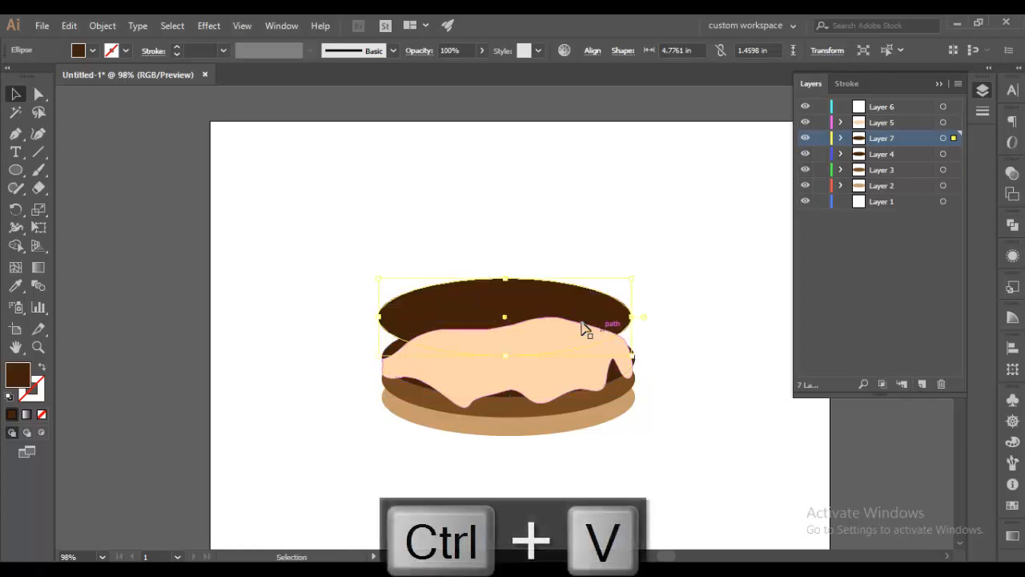
# - Move the copied ellipse's layer above the icing layer and position the ellipse so only the icing's front drips show below it
pyautogui.moveTo(561, 309); pyautogui.dragTo(564, 335)
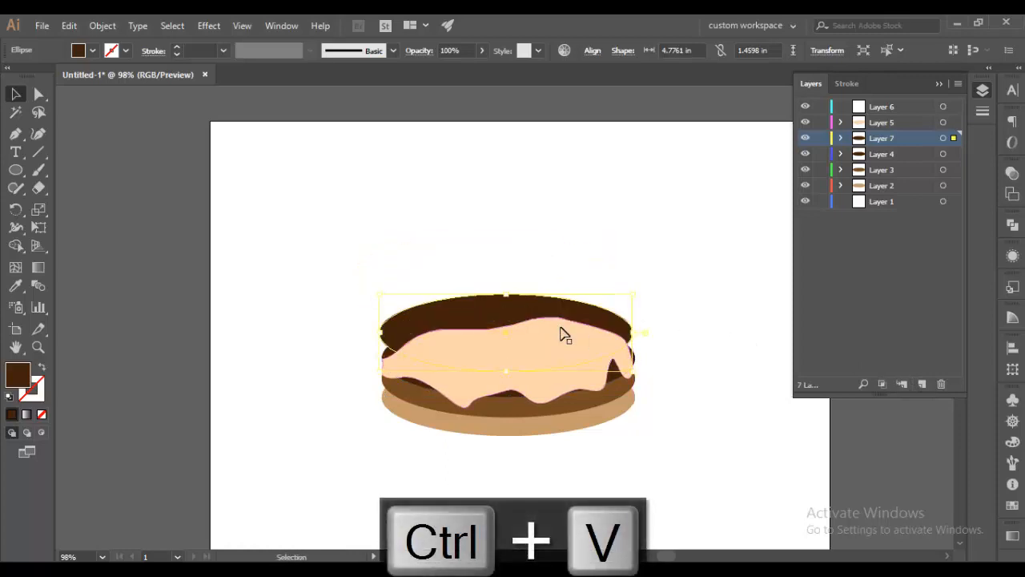
pyautogui.moveTo(886, 145); pyautogui.dragTo(885, 120)
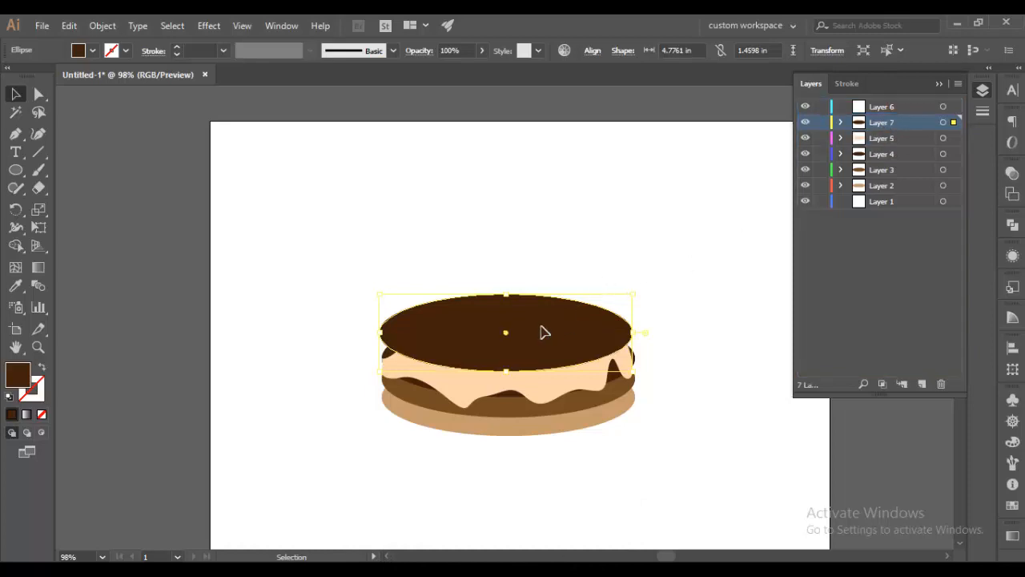
pyautogui.moveTo(541, 333); pyautogui.dragTo(544, 340)
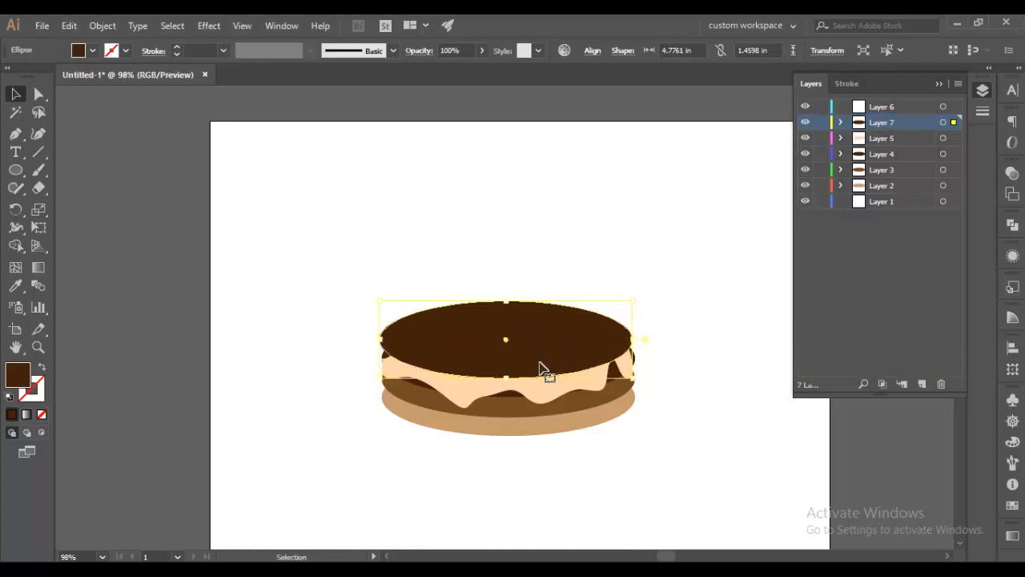
pyautogui.click(581, 498)
# - Stretch the upper dark brown ellipse to about 1.64 in high and paste a copy of it onto a new layer above
pyautogui.click(518, 309)
pyautogui.moveTo(506, 301); pyautogui.dragTo(529, 309)
pyautogui.hotkey('ctrl', 'c')
pyautogui.hotkey('ctrl', 'v')
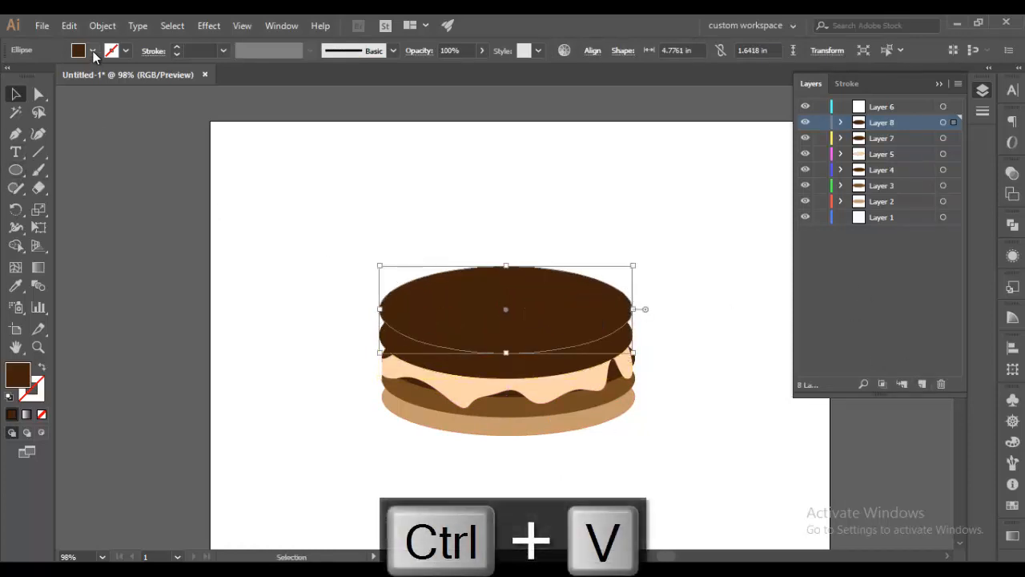
# - Fill the pasted ellipse with light brown and shrink it over the dark brown one, leaving a dark rim along the front and sides
pyautogui.click(93, 51)
pyautogui.click(54, 100)
pyautogui.click(95, 99)
pyautogui.moveTo(633, 266); pyautogui.dragTo(580, 284)
pyautogui.moveTo(507, 329); pyautogui.dragTo(532, 326)
pyautogui.moveTo(408, 353); pyautogui.dragTo(400, 358)
pyautogui.moveTo(609, 357); pyautogui.dragTo(617, 361)
pyautogui.click(417, 446)
# - Select all the cake shapes and move the whole cake higher on the artboard
pyautogui.scroll(-2, 652, 374)
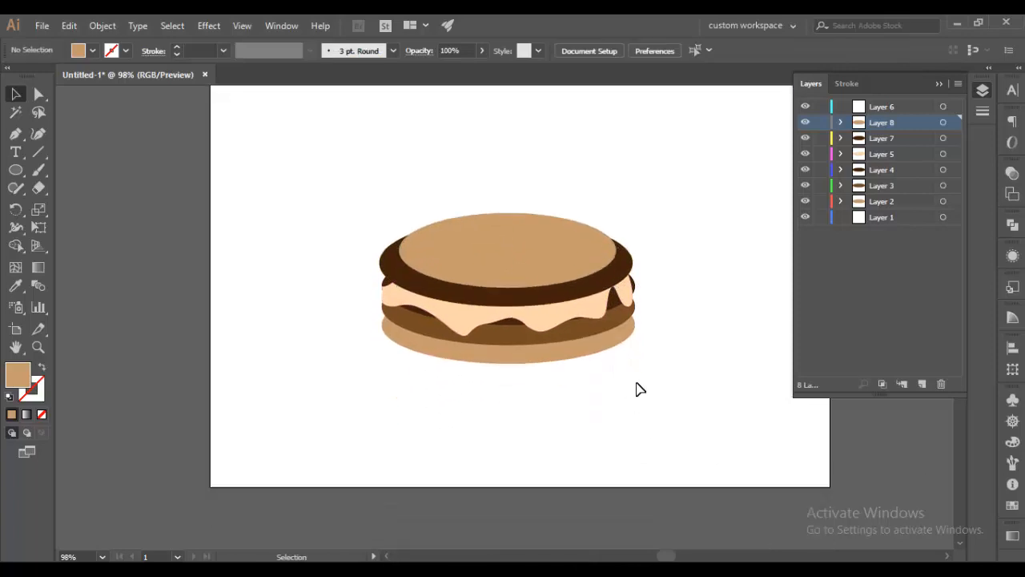
pyautogui.moveTo(263, 188); pyautogui.dragTo(724, 407)
pyautogui.moveTo(519, 293); pyautogui.dragTo(517, 233)
pyautogui.click(437, 383)
pyautogui.click(16, 170)
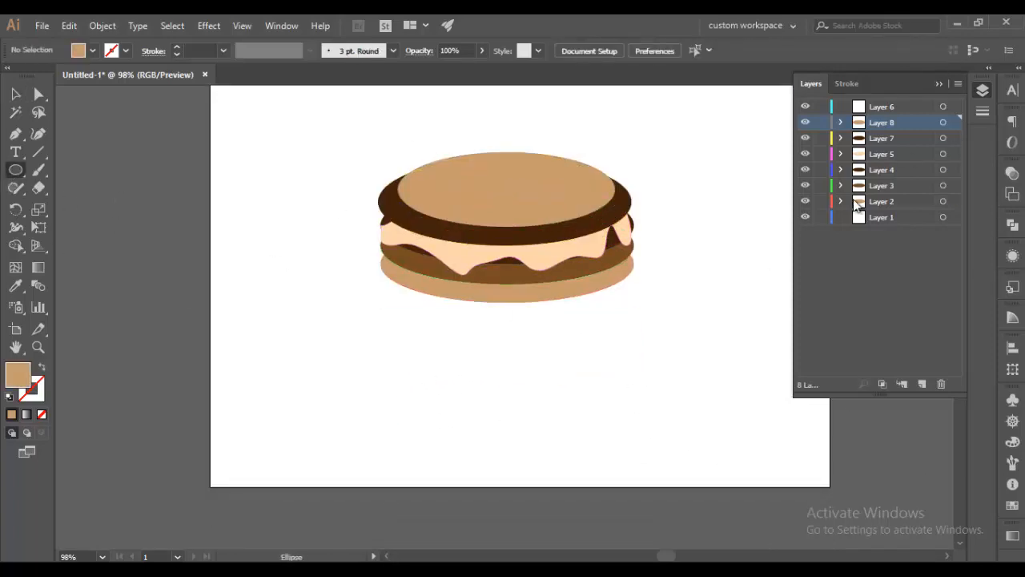
pyautogui.moveTo(283, 280); pyautogui.dragTo(755, 315)
pyautogui.click(16, 95)
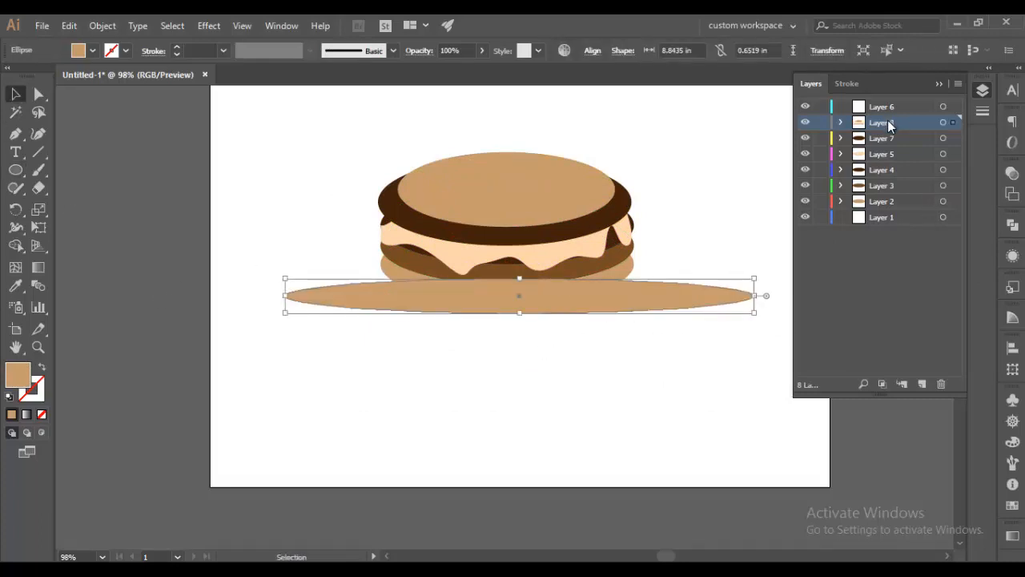
pyautogui.click(670, 256)
pyautogui.hotkey('ctrl', 'z')
# - Draw a flat plate ellipse about 8.49 by 0.51 in on a new layer and place that layer beneath the cake layers
pyautogui.click(15, 170)
pyautogui.moveTo(286, 284); pyautogui.dragTo(737, 310)
pyautogui.press('v')
pyautogui.moveTo(880, 140); pyautogui.dragTo(881, 225)
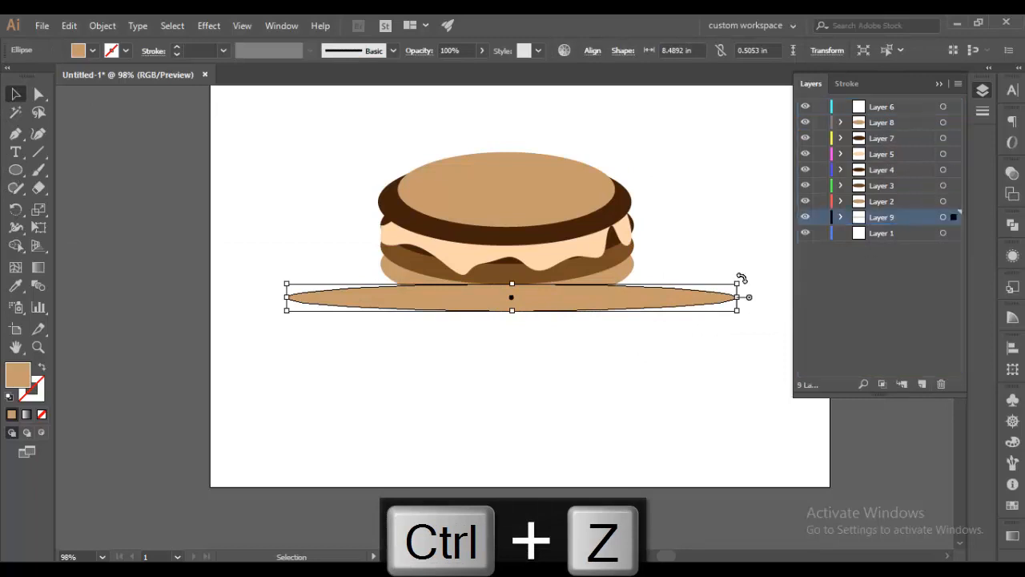
# - Fill the plate ellipse with the light blue swatch
pyautogui.click(92, 51)
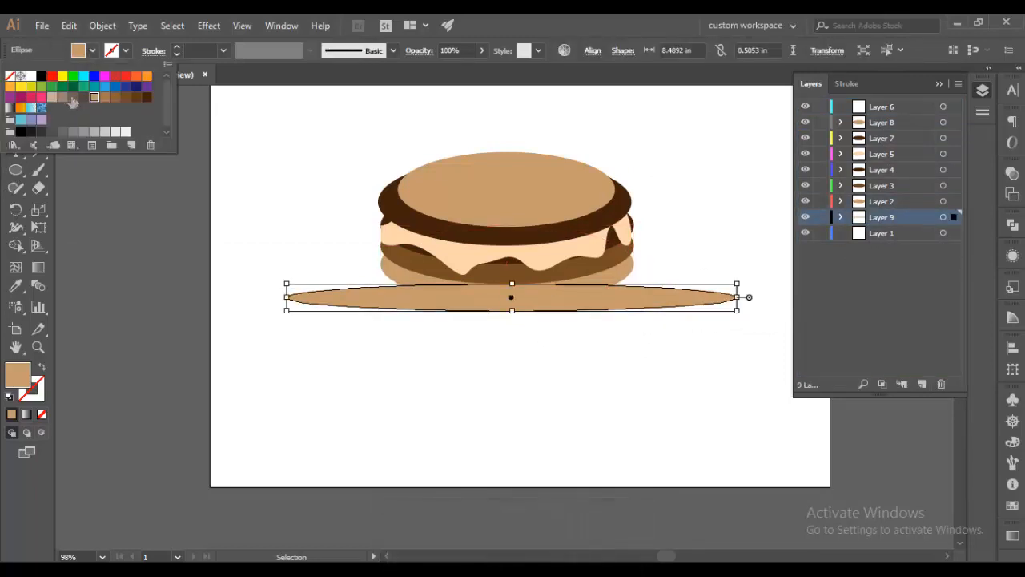
pyautogui.click(31, 76)
pyautogui.click(105, 86)
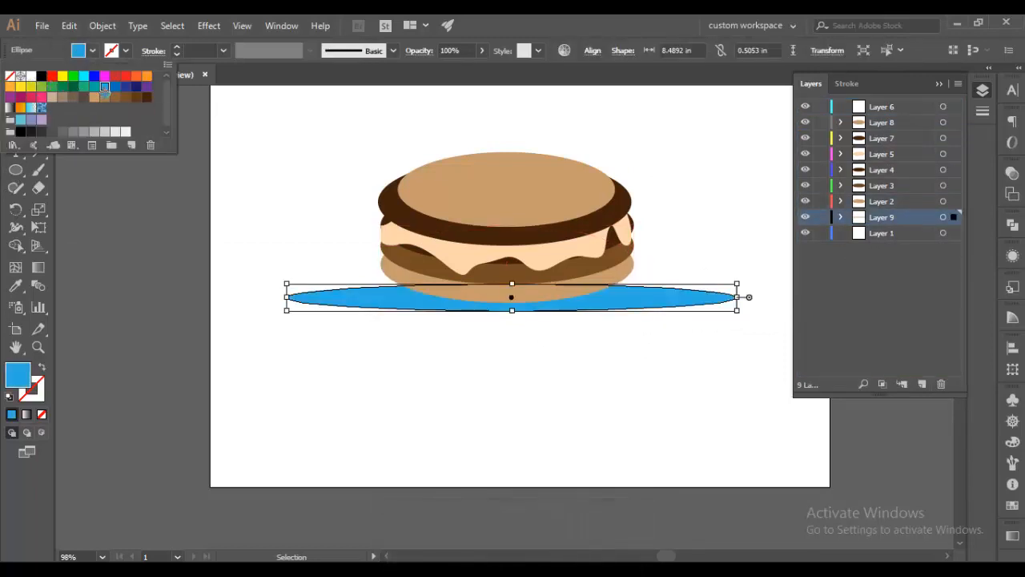
pyautogui.click(323, 278)
# - Center the light blue plate under the cake and stretch it to 1.07 in high
pyautogui.moveTo(381, 305); pyautogui.dragTo(374, 305)
pyautogui.moveTo(505, 310); pyautogui.dragTo(505, 321)
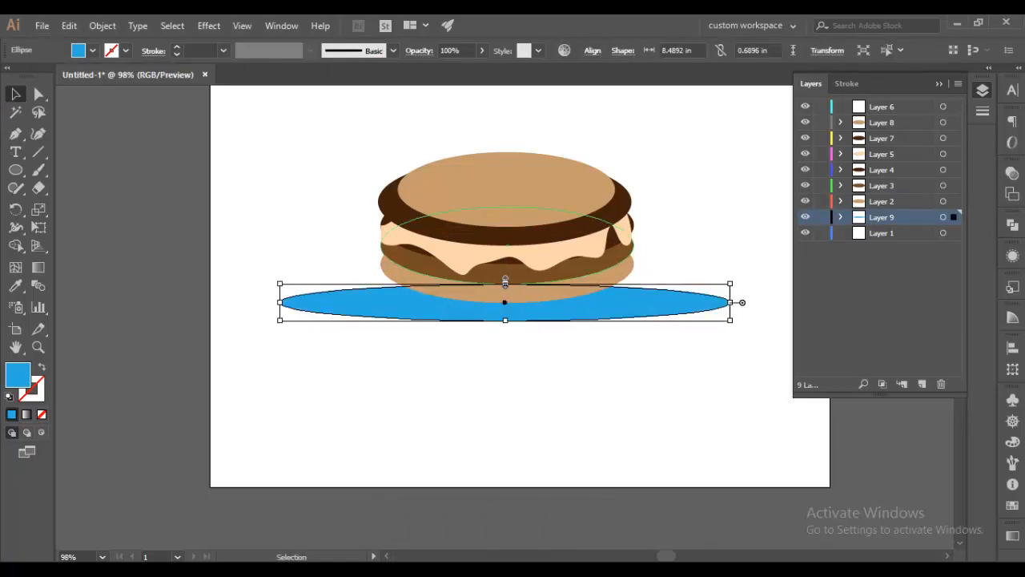
pyautogui.moveTo(505, 284); pyautogui.dragTo(505, 264)
pyautogui.click(392, 352)
# - Paste a copy of the plate onto a new layer, align it slightly lower and stretch it to about 1.2 in high
pyautogui.click(399, 320)
pyautogui.hotkey('ctrl', 'c')
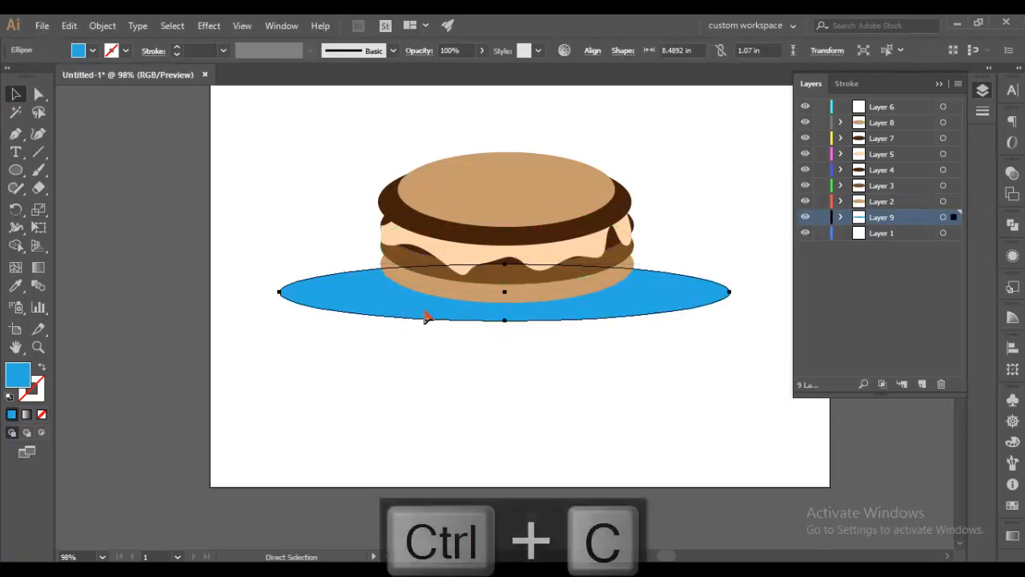
pyautogui.click(921, 385)
pyautogui.hotkey('ctrl', 'v')
pyautogui.moveTo(542, 292); pyautogui.dragTo(505, 331)
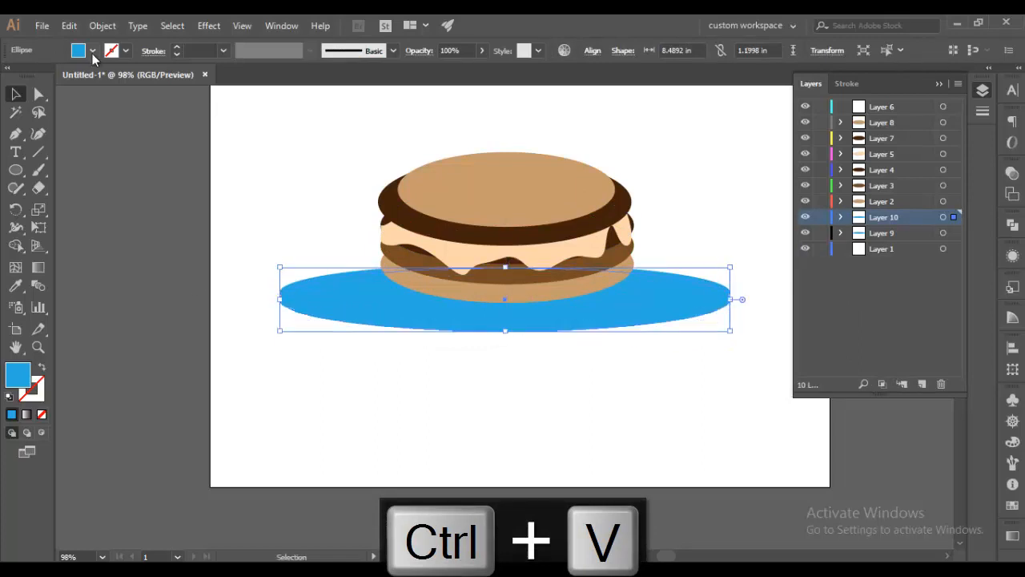
# - Fill the copied plate with a darker blue and move its layer below the light blue plate's layer
pyautogui.click(92, 51)
pyautogui.click(116, 87)
pyautogui.moveTo(881, 220); pyautogui.dragTo(886, 240)
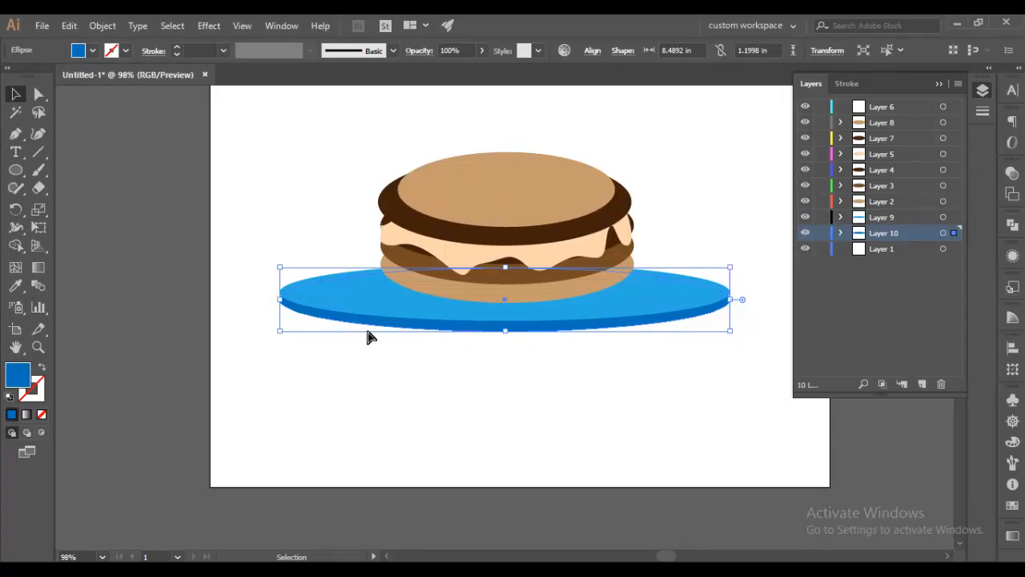
# - Extend the dark blue ellipse upward so its rim shows behind the light blue plate's back edge
pyautogui.hotkey('ctrl', '=')
pyautogui.hotkey('ctrl', '=')
pyautogui.hotkey('ctrl', '=')
pyautogui.moveTo(606, 234); pyautogui.dragTo(608, 218)
pyautogui.hotkey('ctrl', '-')
pyautogui.hotkey('ctrl', '-')
pyautogui.click(528, 361)
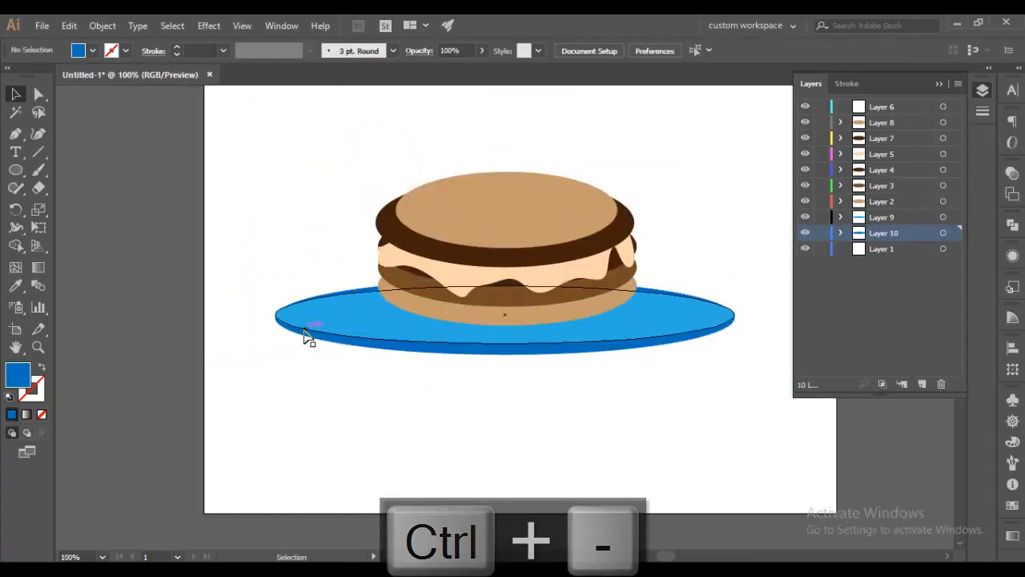
# - Narrow the light blue ellipse from both ends so the dark blue rim shows all around the plate
pyautogui.click(309, 335)
pyautogui.hotkey('ctrl', '=')
pyautogui.hotkey('ctrl', '=')
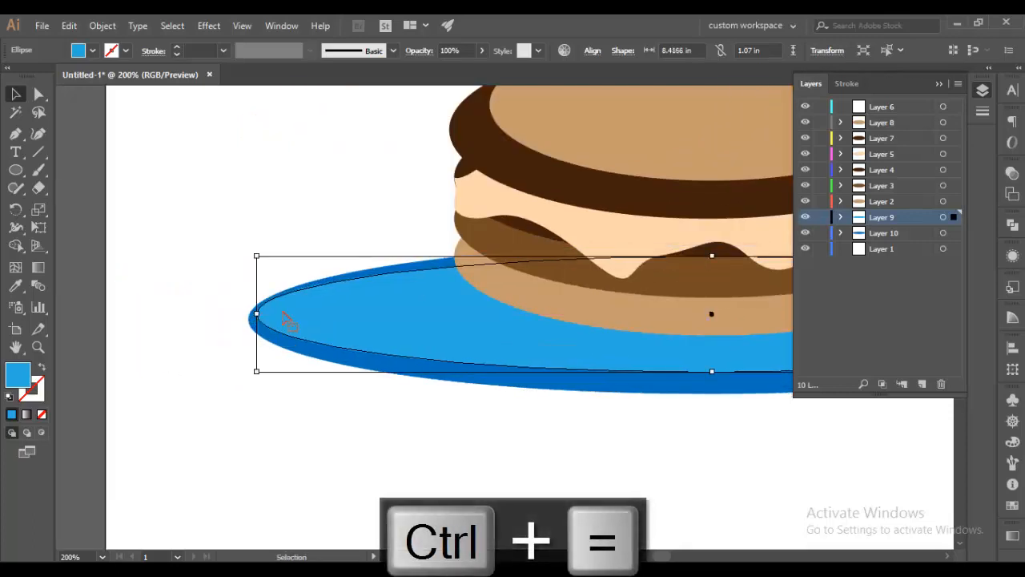
pyautogui.moveTo(256, 314); pyautogui.dragTo(262, 314)
pyautogui.moveTo(744, 314); pyautogui.dragTo(337, 283)
pyautogui.moveTo(623, 284); pyautogui.dragTo(617, 279)
pyautogui.click(675, 247)
pyautogui.hotkey('ctrl', '-')
pyautogui.hotkey('ctrl', '-')
pyautogui.hotkey('ctrl', '-')
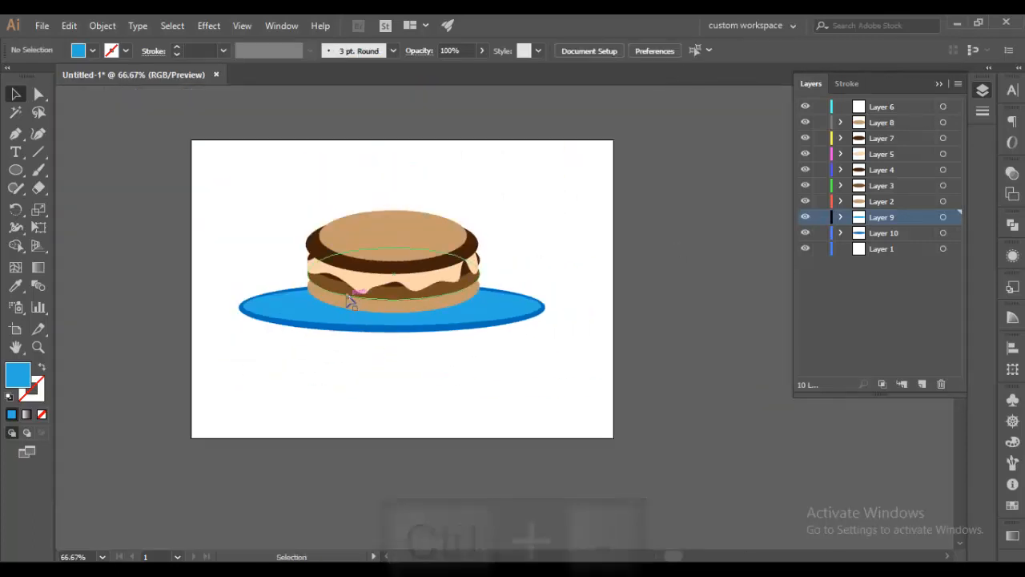
pyautogui.hotkey('ctrl', '=')
pyautogui.hotkey('ctrl', '=')
pyautogui.hotkey('ctrl', '-')
pyautogui.hotkey('ctrl', '-')
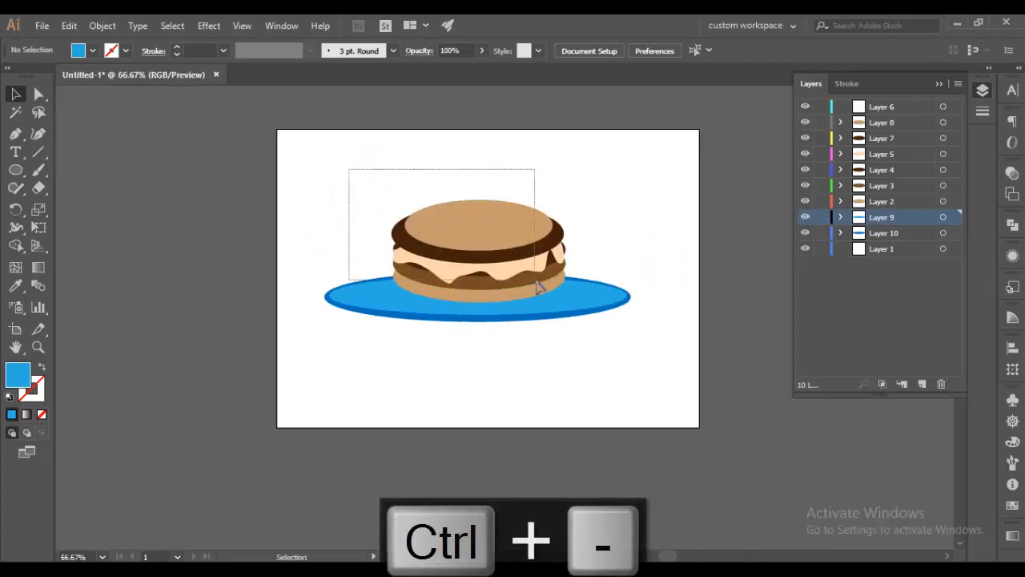
pyautogui.moveTo(536, 286); pyautogui.dragTo(526, 298)
pyautogui.click(661, 320)
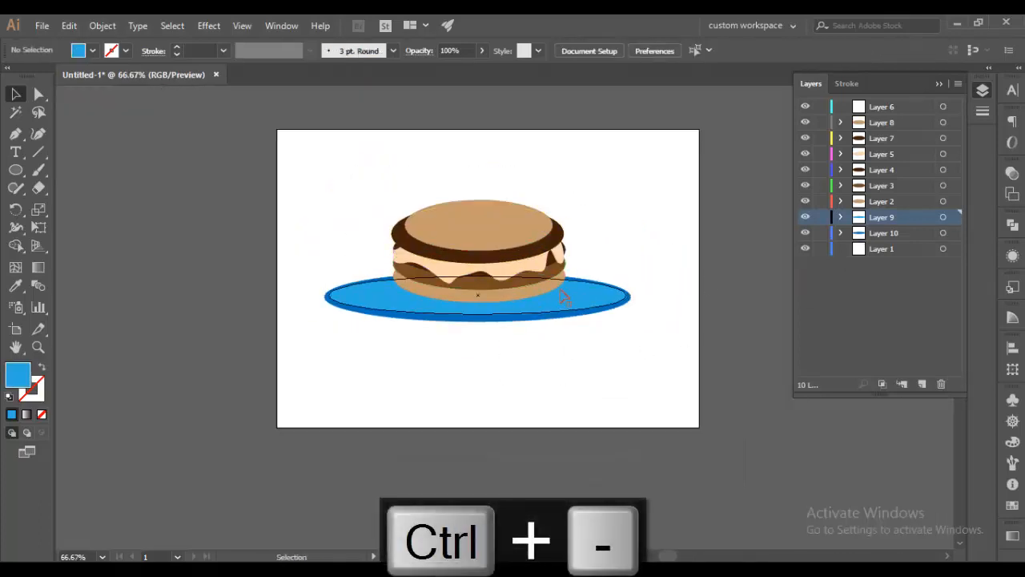
# - Select all the cake shapes without the plate and nudge them down to sit nearer the plate's front edge
pyautogui.moveTo(384, 183); pyautogui.dragTo(568, 313)
pyautogui.hotkey('ctrl', '=')
pyautogui.hotkey('ctrl', '=')
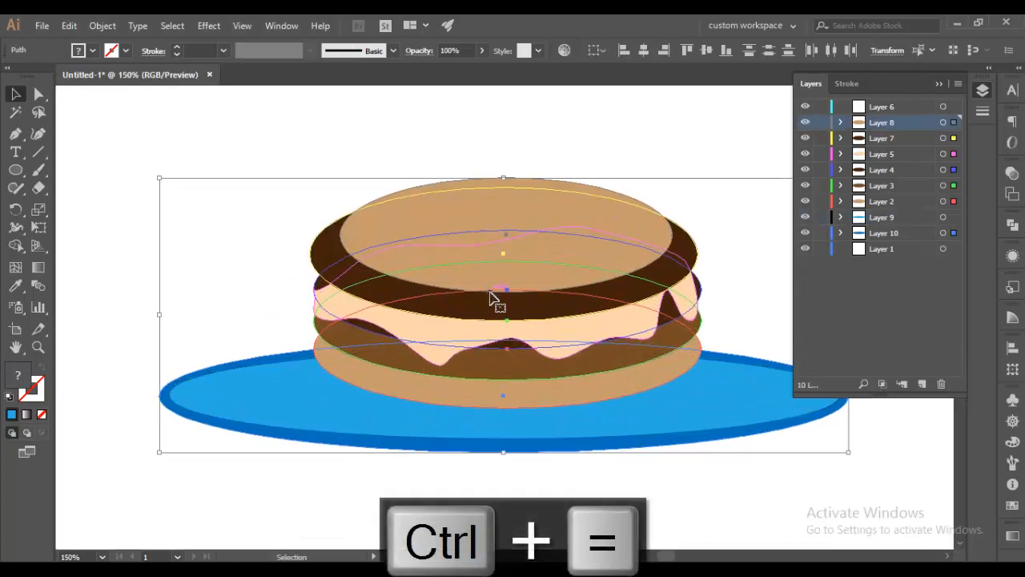
pyautogui.keyDown('shift'); pyautogui.click(411, 448); pyautogui.keyUp('shift')
pyautogui.press('Down')
pyautogui.press('Down')
pyautogui.press('Down')
pyautogui.press('Down')
pyautogui.press('Down')
pyautogui.press('Down')
pyautogui.press('Down')
pyautogui.press('Down')
pyautogui.press('Down')
pyautogui.press('Down')
pyautogui.press('Down')
pyautogui.press('Down')
pyautogui.press('Down')
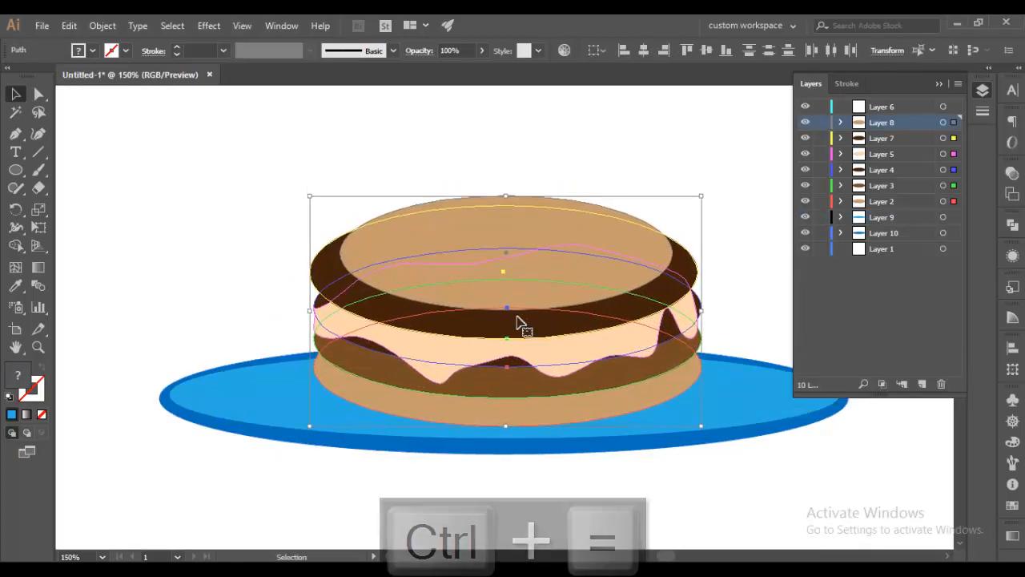
pyautogui.hotkey('ctrl', '-')
pyautogui.hotkey('ctrl', '-')
pyautogui.hotkey('ctrl', '-')
pyautogui.click(400, 264)
# - Draw a small ellipse about 0.26 by 0.12 in on the cake's light brown top and fill it with the darkest brown swatch
pyautogui.hotkey('ctrl', '=')
pyautogui.hotkey('ctrl', '=')
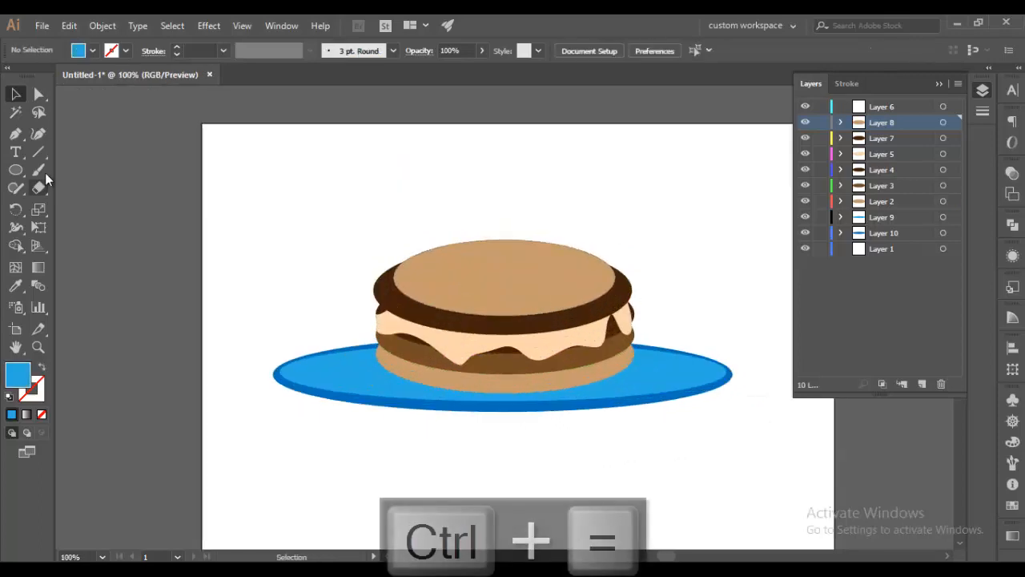
pyautogui.press('l')
pyautogui.hotkey('ctrl', '=')
pyautogui.moveTo(577, 225); pyautogui.dragTo(598, 234)
pyautogui.press('v')
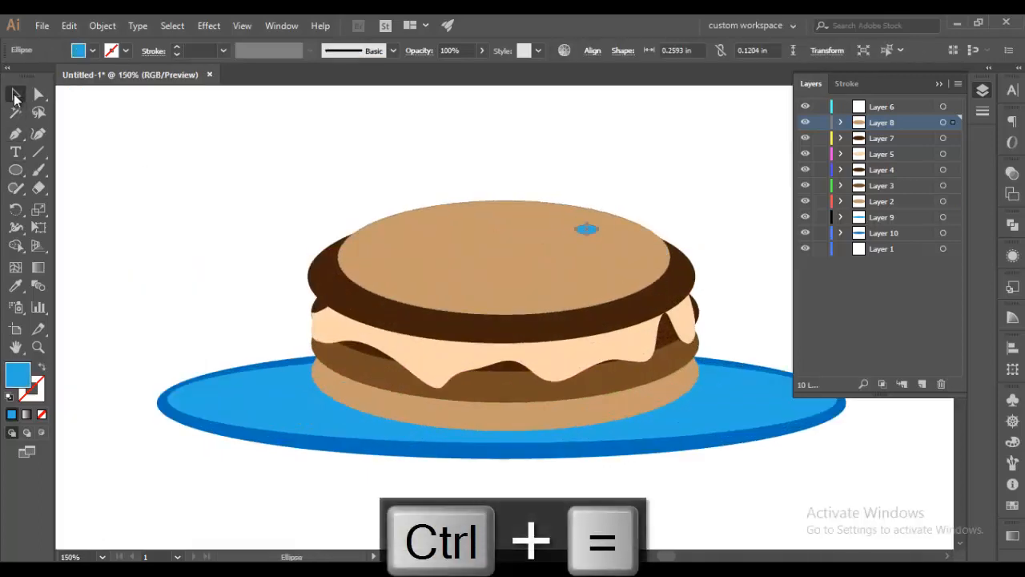
pyautogui.click(92, 51)
pyautogui.click(146, 97)
pyautogui.click(247, 201)
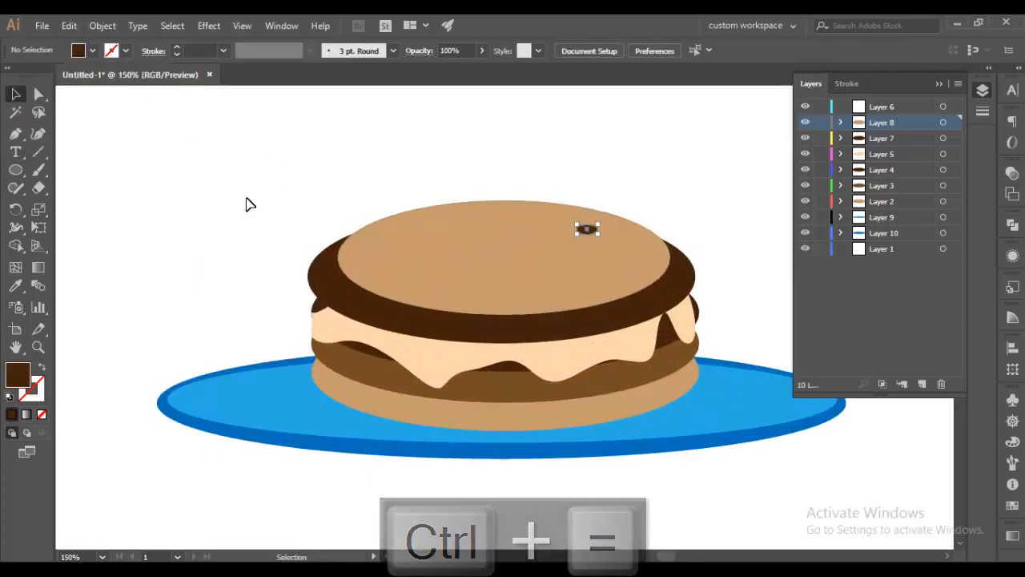
# - Move the small dark brown ellipse by cut and paste onto a new layer above the cake's light brown top
pyautogui.click(585, 230)
pyautogui.hotkey('ctrl', '=')
pyautogui.hotkey('ctrl', '=')
pyautogui.hotkey('ctrl', 'x')
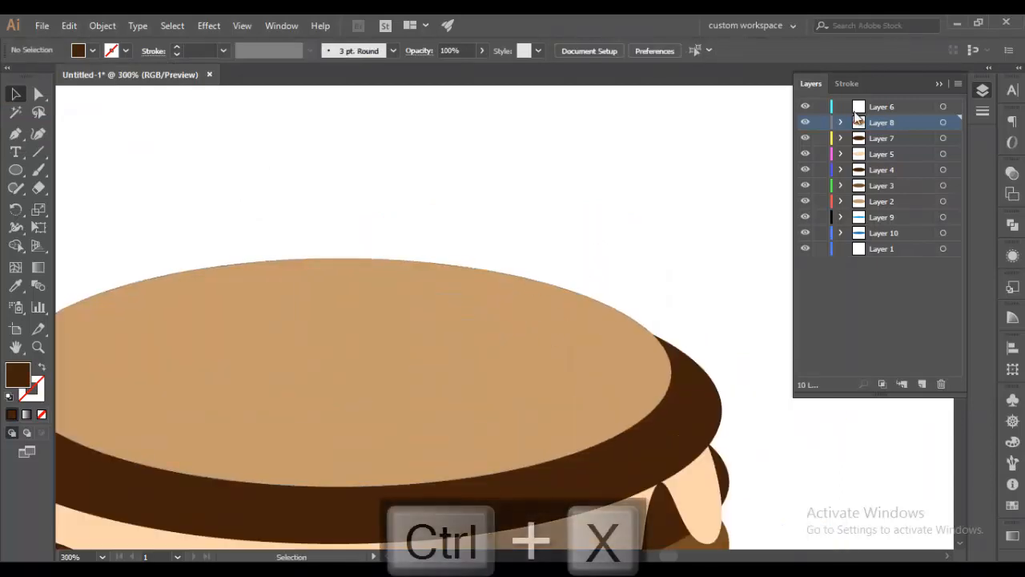
pyautogui.click(922, 384)
pyautogui.hotkey('ctrl', 'v')
pyautogui.moveTo(368, 206); pyautogui.dragTo(500, 142)
pyautogui.hotkey('ctrl', '=')
pyautogui.moveTo(344, 263); pyautogui.dragTo(505, 176)
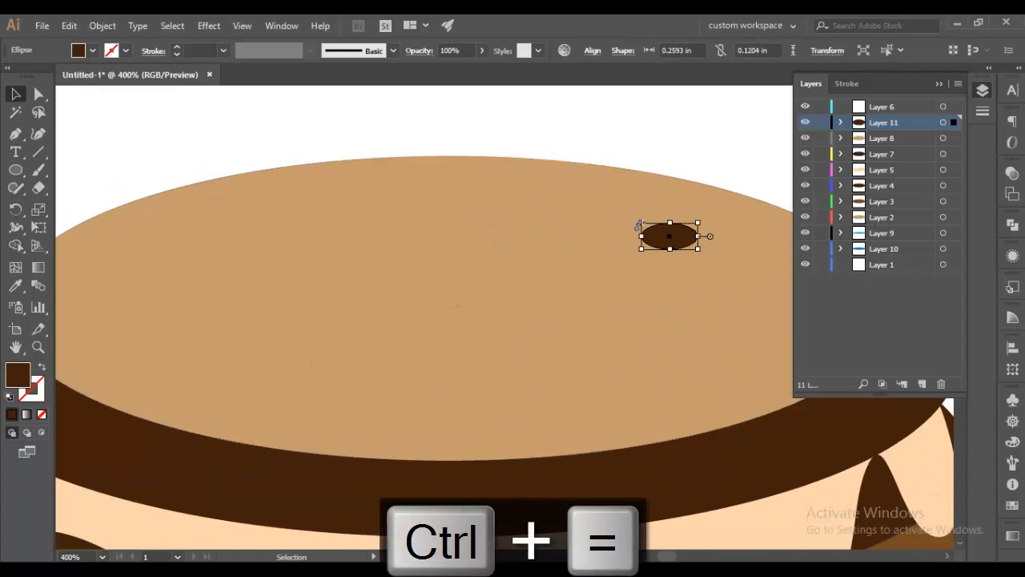
# - Scatter five smaller copies of the dark ellipse over the cake top, rotating most, with the leftmost about 0.15 by 0.07 in
pyautogui.moveTo(675, 245); pyautogui.dragTo(429, 388)
pyautogui.moveTo(402, 340); pyautogui.dragTo(434, 359)
pyautogui.moveTo(416, 370); pyautogui.dragTo(202, 337)
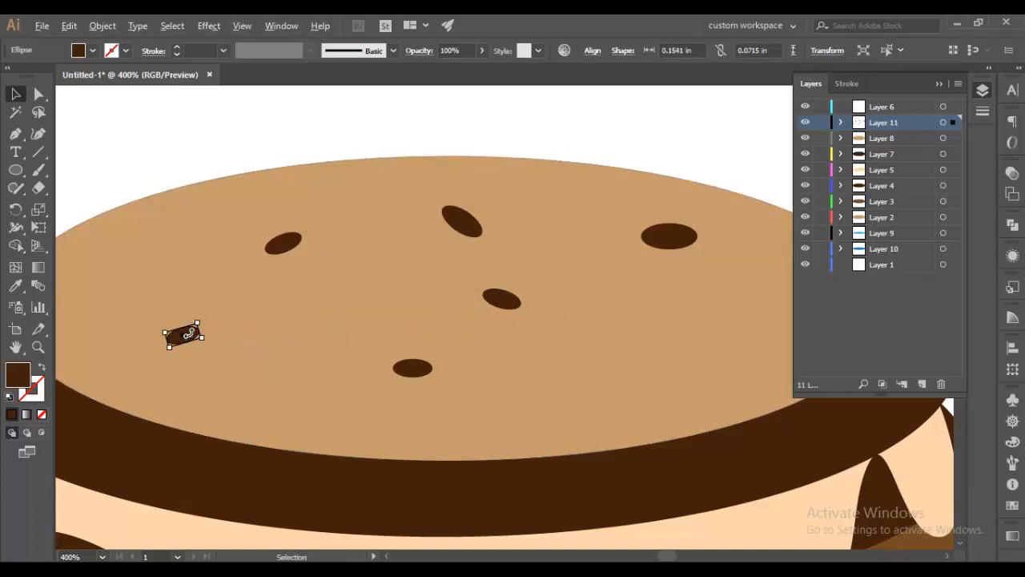
# - Shrink the original dark ellipse slightly and place two smaller tilted copies below it, the smallest about 0.13 by 0.06 in
pyautogui.click(675, 242)
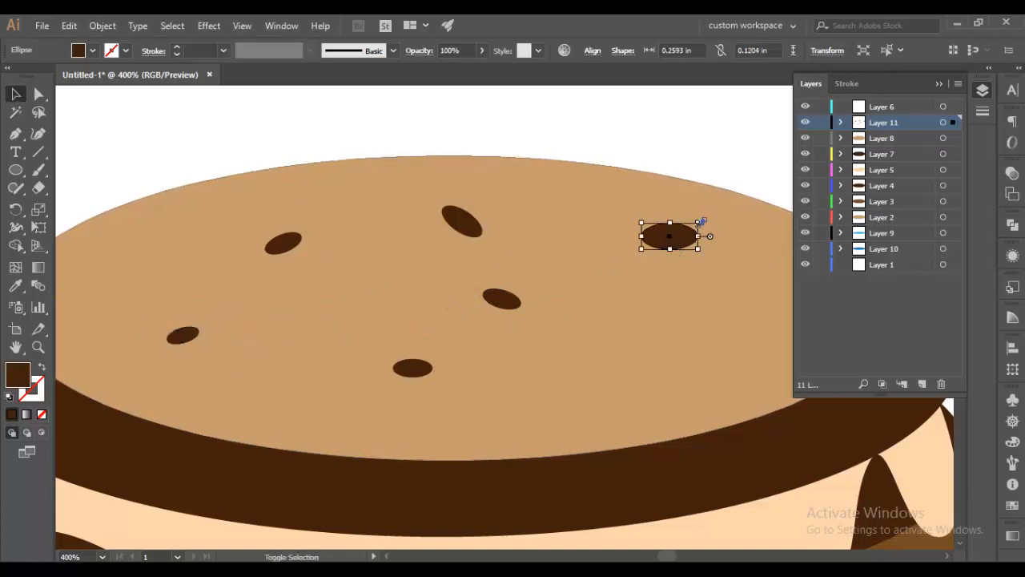
pyautogui.moveTo(700, 229); pyautogui.dragTo(645, 367)
pyautogui.moveTo(632, 372); pyautogui.dragTo(643, 324)
pyautogui.moveTo(688, 298); pyautogui.dragTo(677, 305)
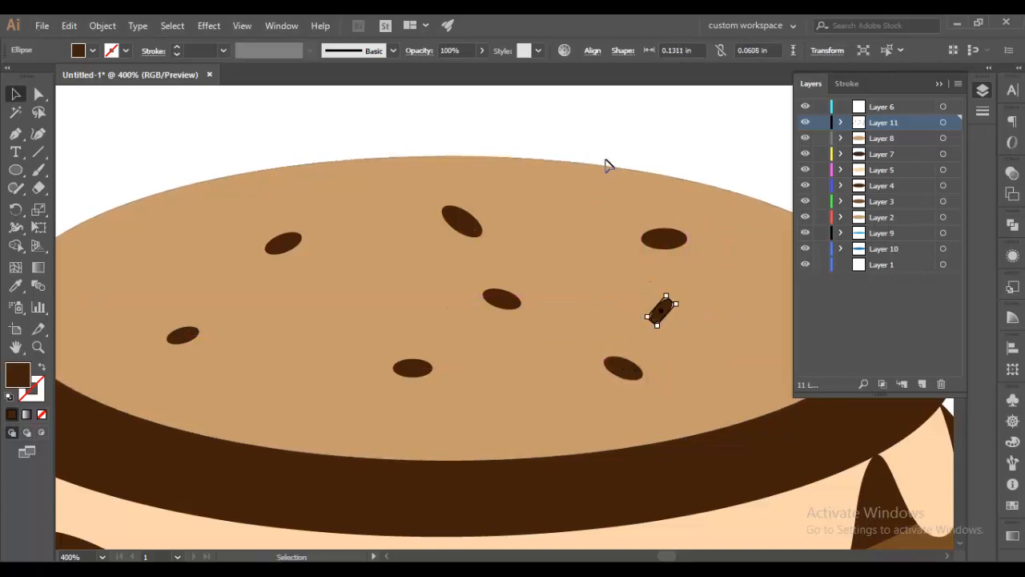
# - Move the leftmost dark ellipse on the cake top inward, closer to the other pieces, and clear the selection
pyautogui.click(607, 160)
pyautogui.hotkey('ctrl', '-')
pyautogui.hotkey('ctrl', '-')
pyautogui.hotkey('ctrl', '-')
pyautogui.hotkey('ctrl', '-')
pyautogui.moveTo(422, 320); pyautogui.dragTo(554, 319)
pyautogui.hotkey('ctrl', '=')
pyautogui.hotkey('ctrl', '=')
pyautogui.hotkey('ctrl', '=')
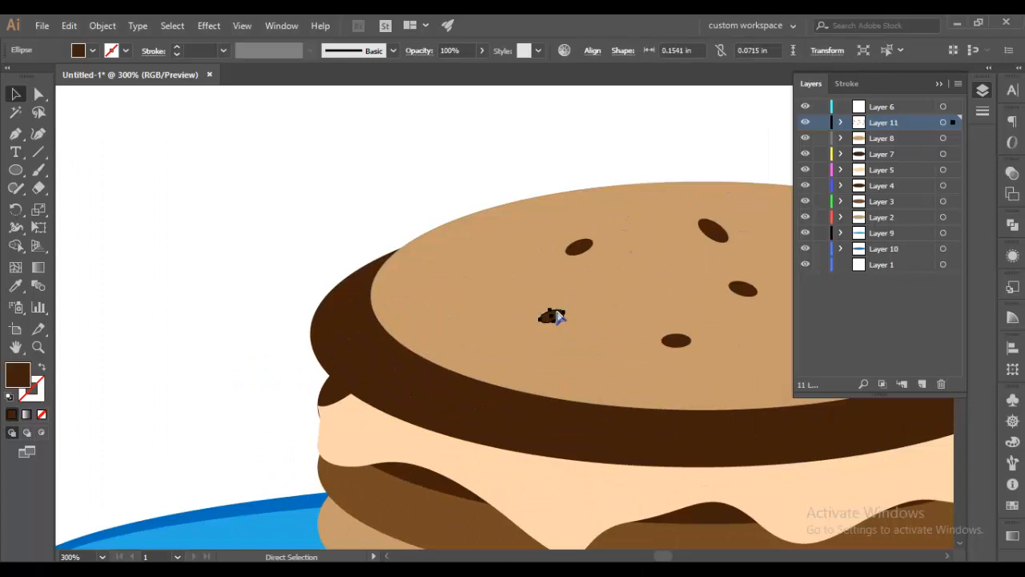
pyautogui.hotkey('ctrl', '-')
pyautogui.hotkey('ctrl', '-')
pyautogui.hotkey('ctrl', '-')
pyautogui.click(465, 245)
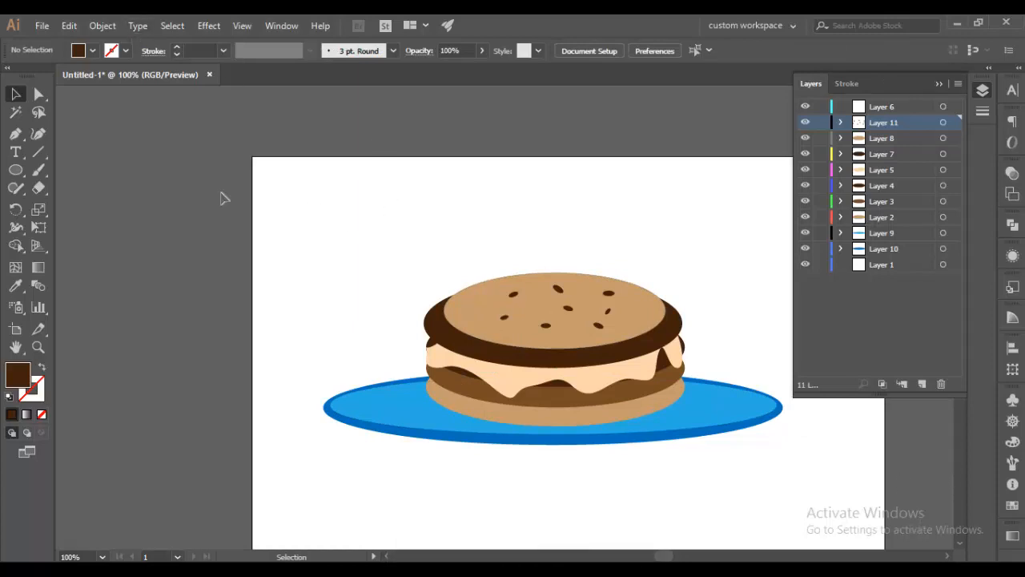
# - Review the finished cake by selecting all its artwork and going through the layers from Layer 7 down to Layer 1 and Layer 11
pyautogui.hotkey('ctrl', 'a')
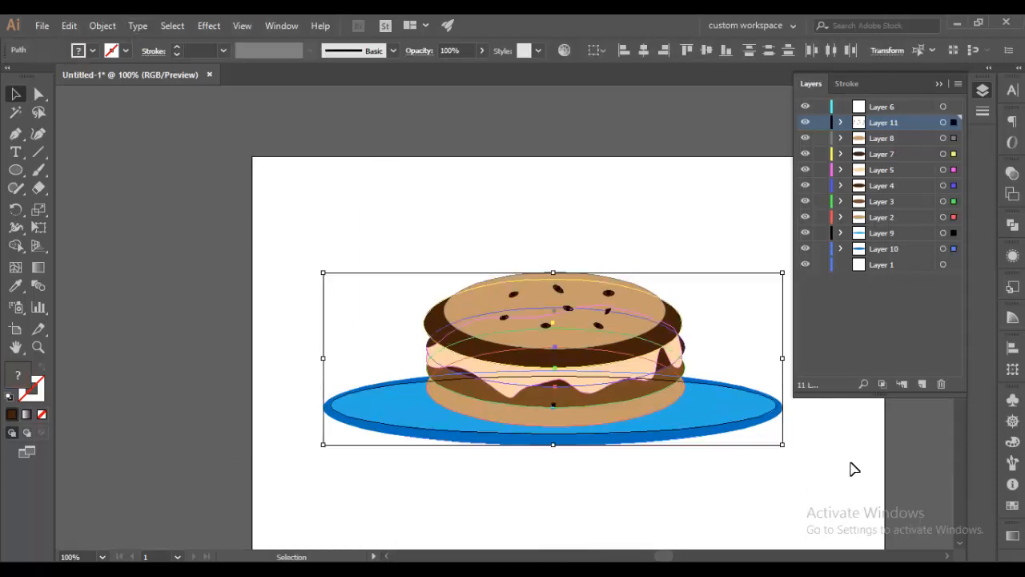
pyautogui.click(786, 447)
pyautogui.moveTo(813, 449); pyautogui.dragTo(727, 400)
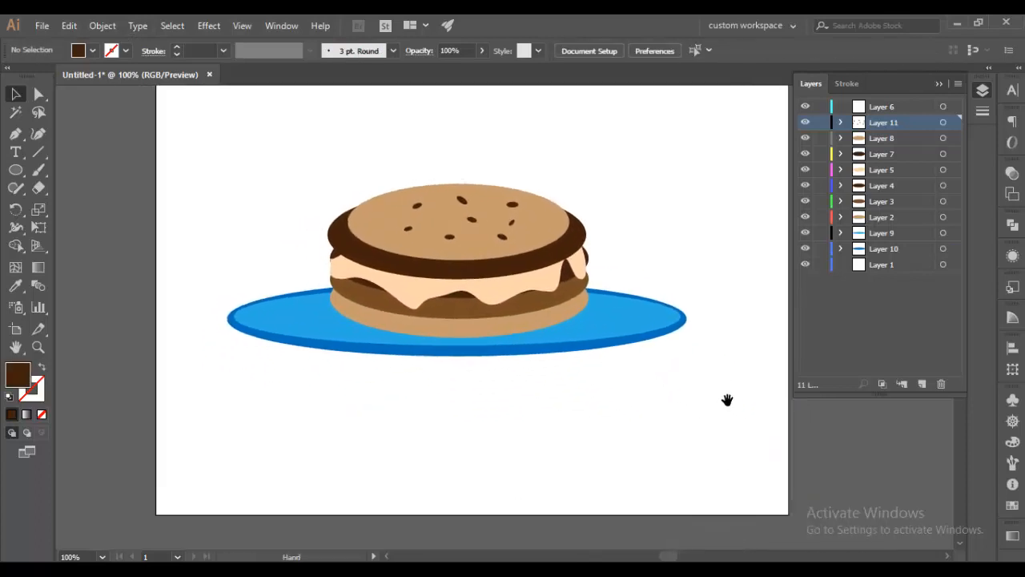
pyautogui.click(872, 153)
pyautogui.click(875, 190)
pyautogui.click(888, 249)
pyautogui.click(893, 264)
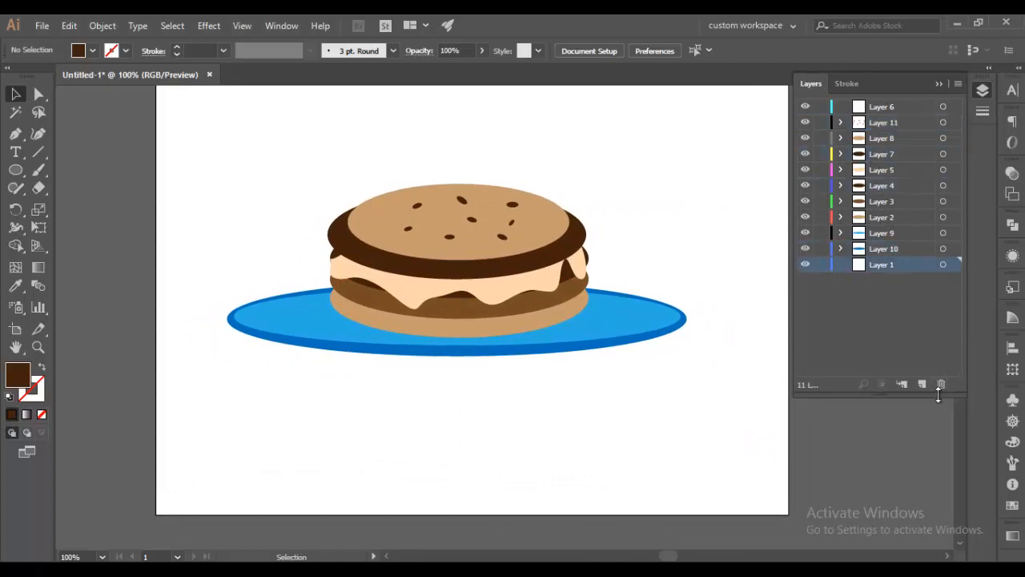
pyautogui.click(857, 123)
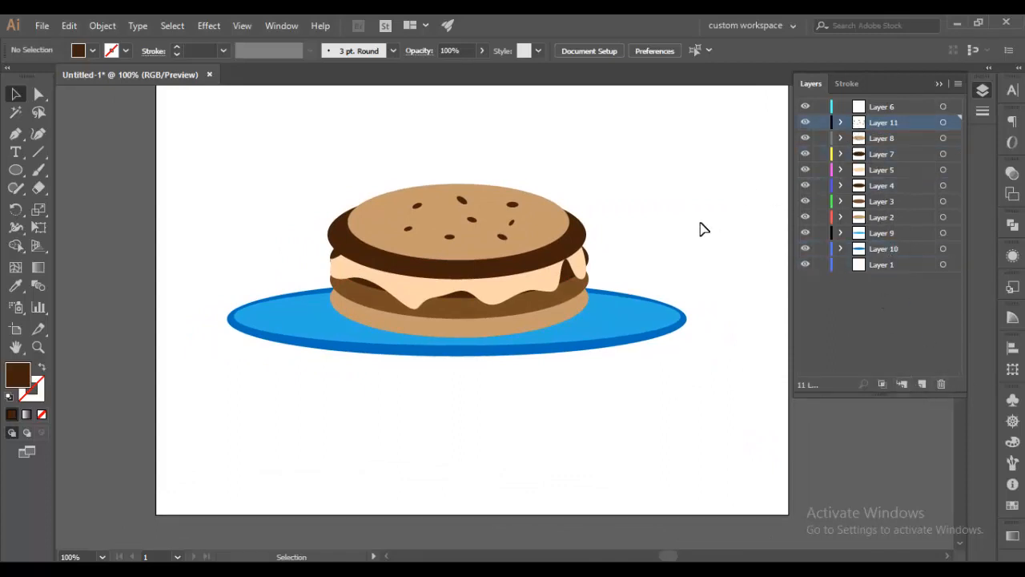
pyautogui.moveTo(173, 119); pyautogui.dragTo(732, 431)
pyautogui.click(662, 441)
pyautogui.click(710, 571)
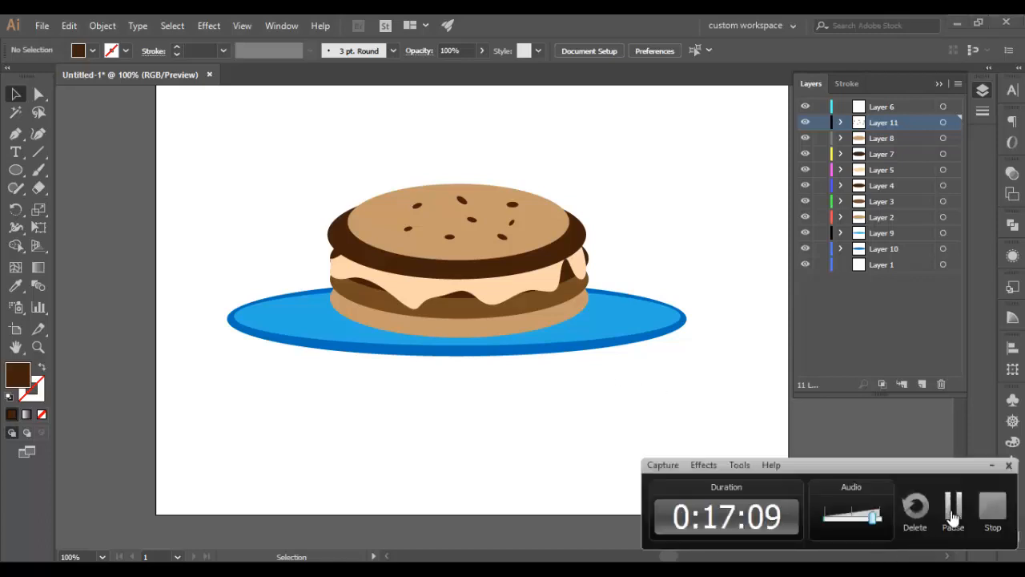